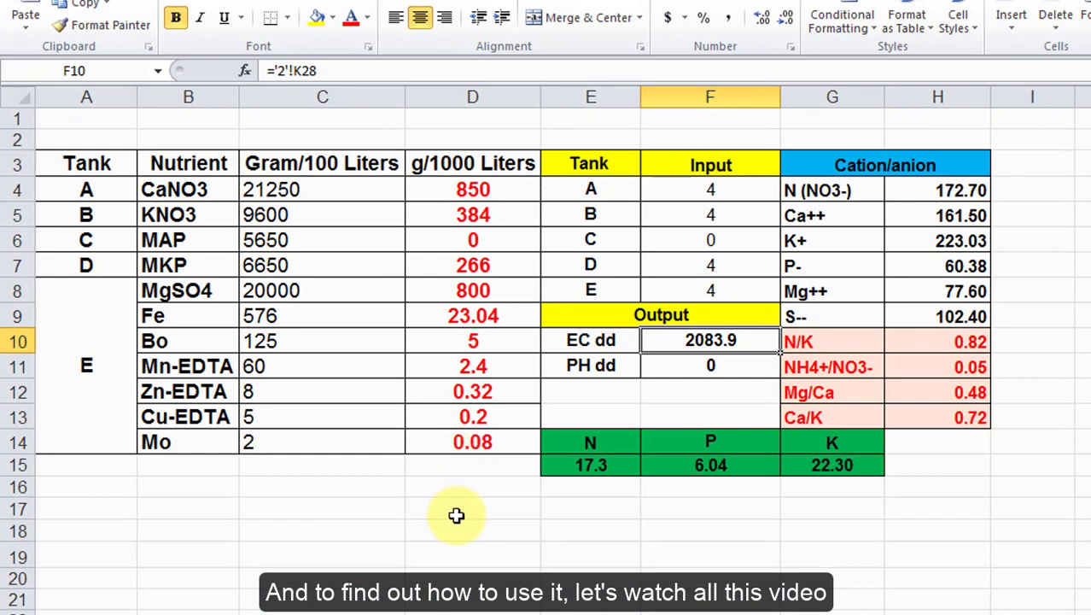
Step: Review the Tank and Nutrient columns: tanks A–E hold CaNO3, KNO3, MAP, MKP and micronutrients
left_click(440, 502)
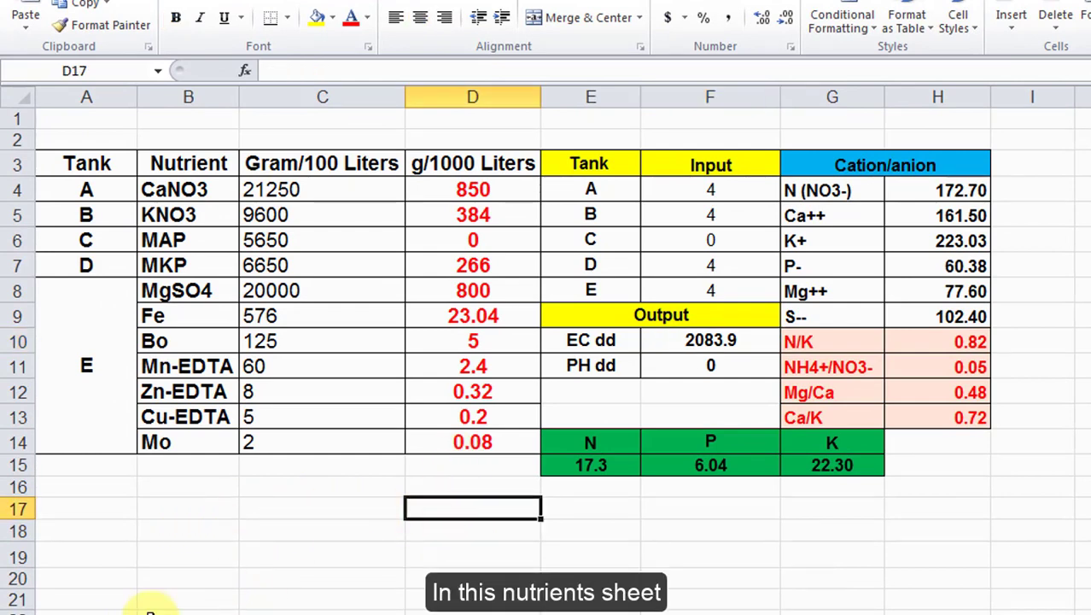
left_click(101, 95)
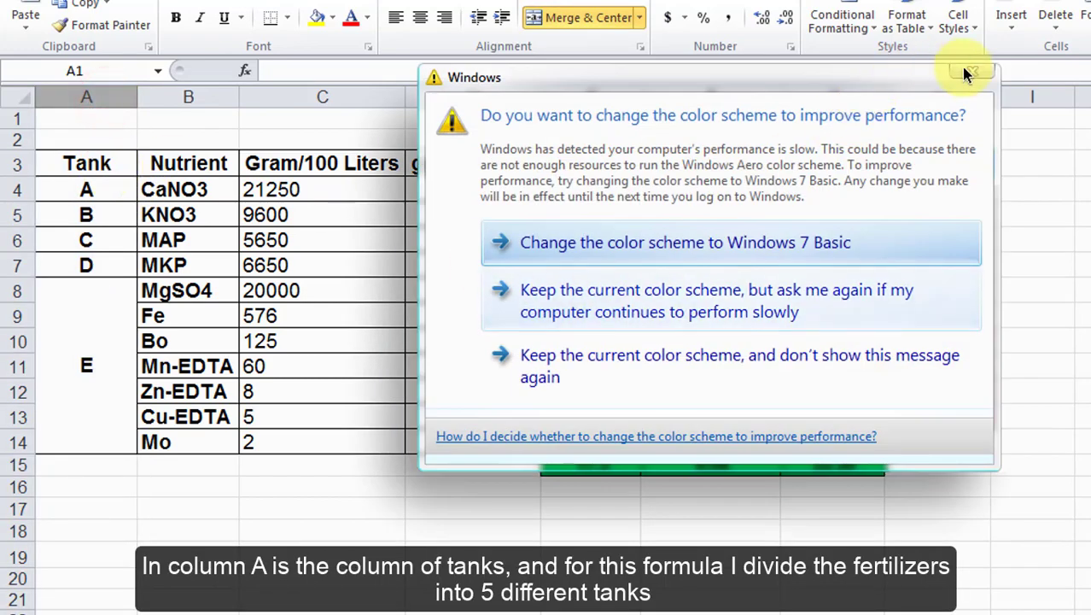
left_click(971, 73)
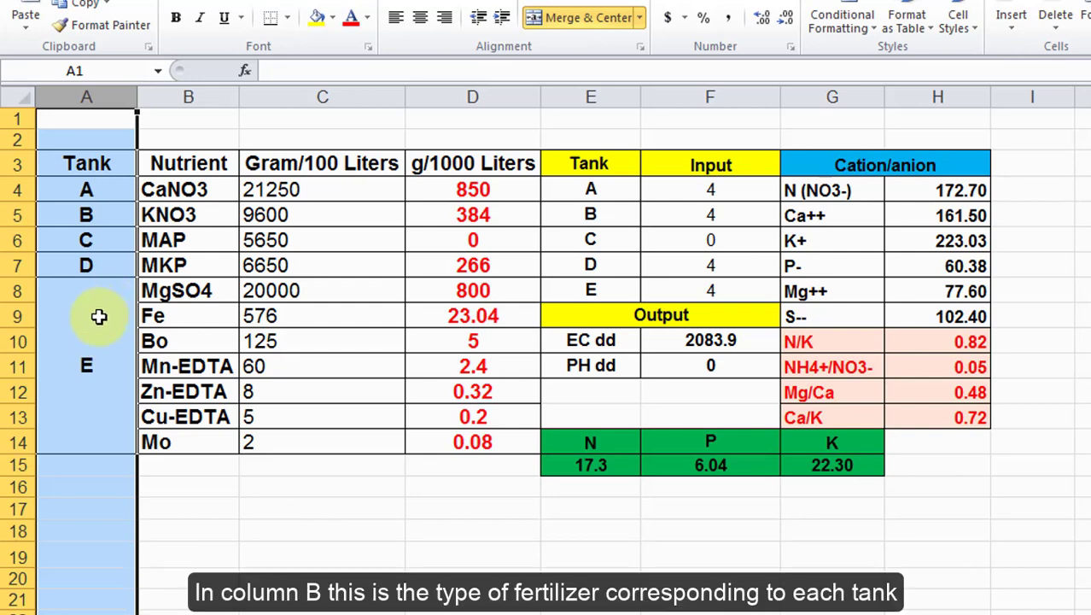
left_click(175, 341)
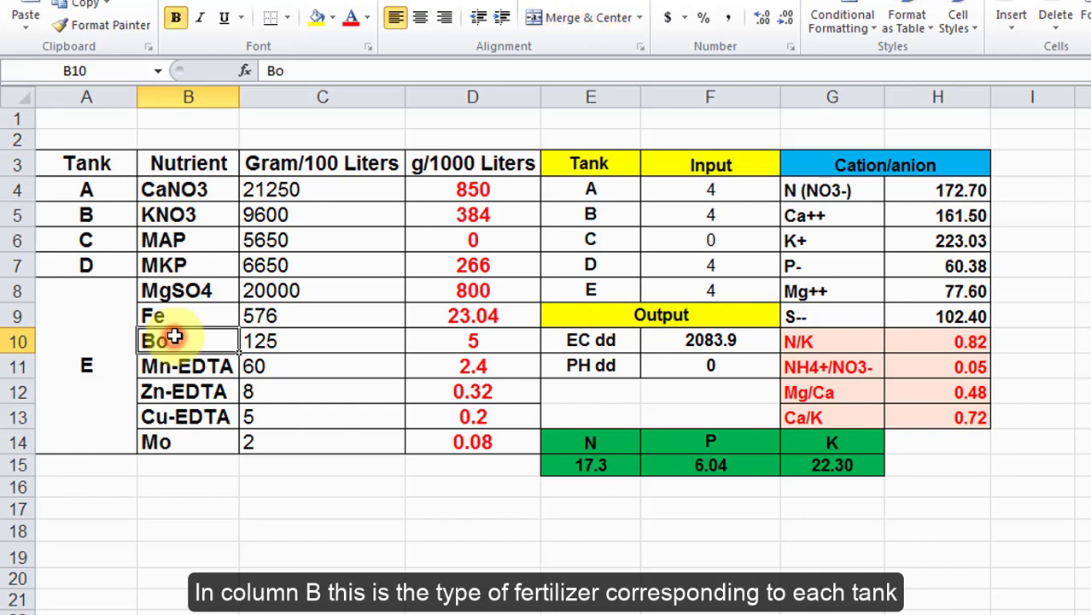
left_click(212, 95)
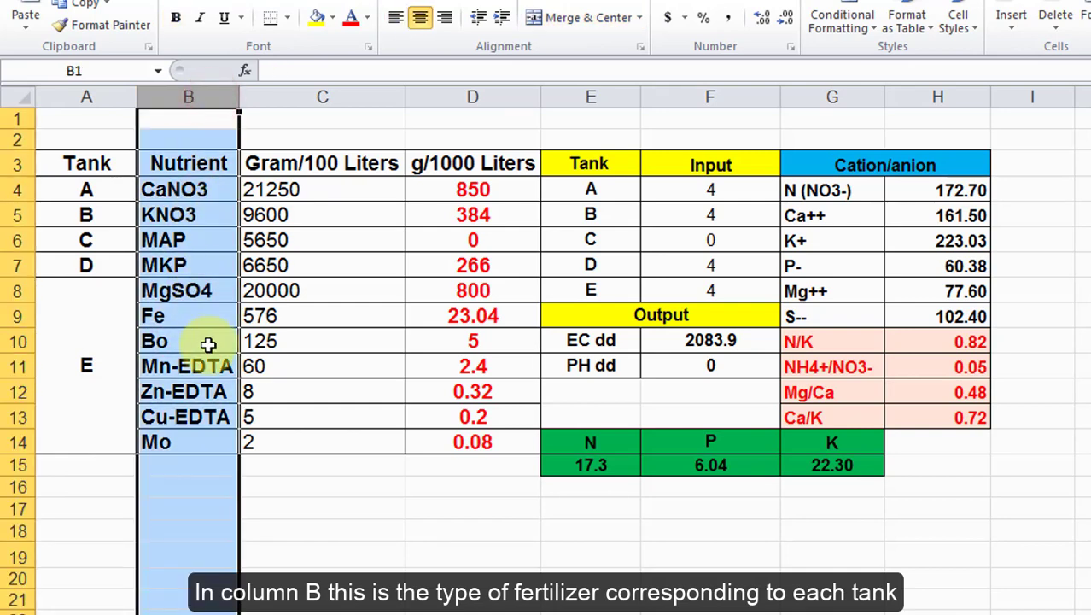
left_click(303, 314)
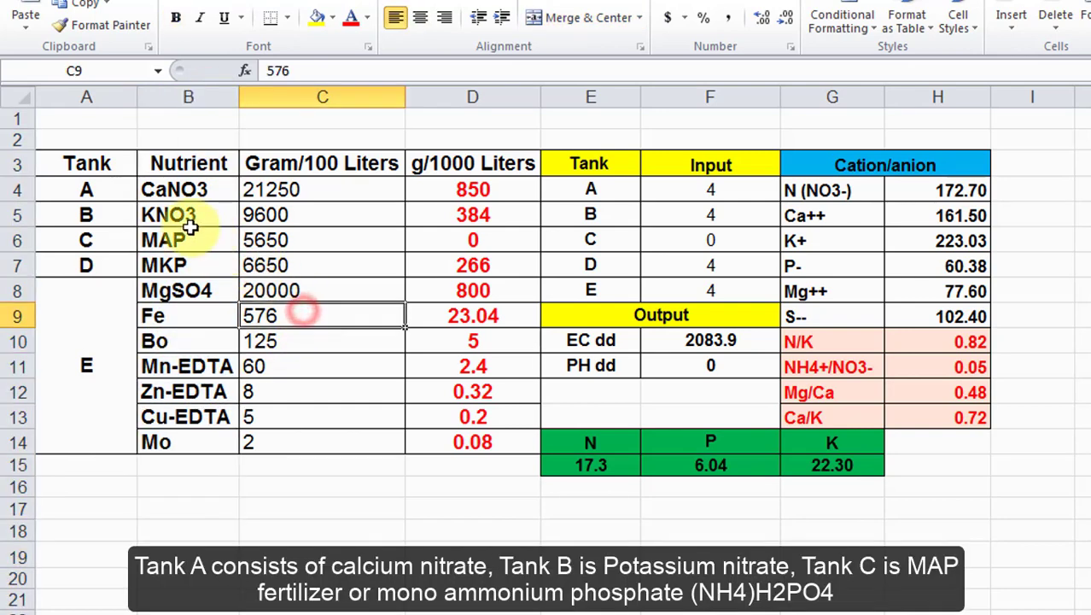
left_click_drag(90, 187, 159, 189)
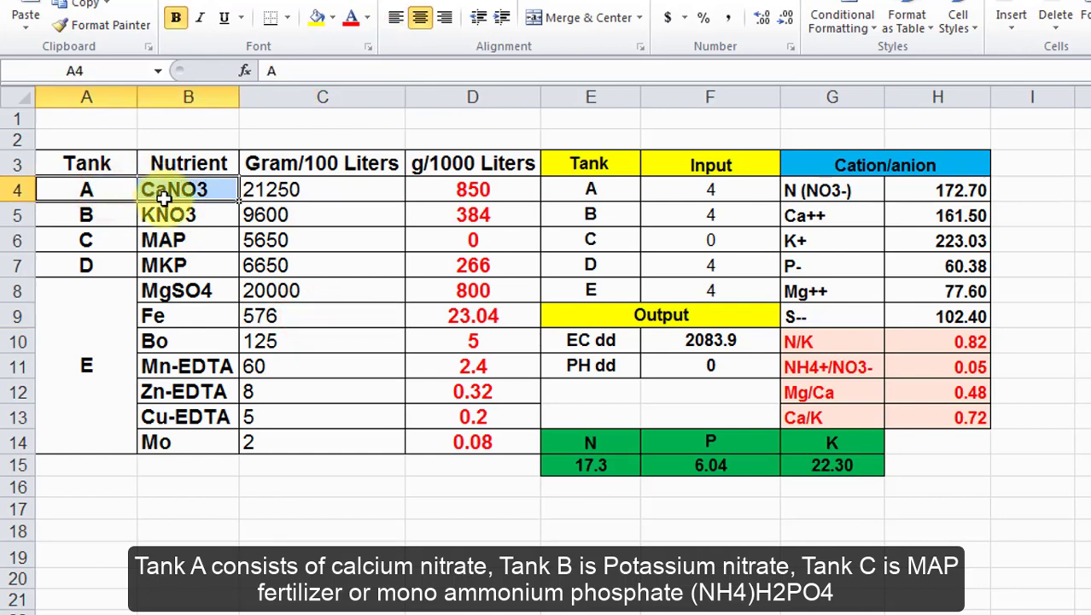
left_click_drag(117, 215, 159, 215)
left_click_drag(115, 244, 155, 242)
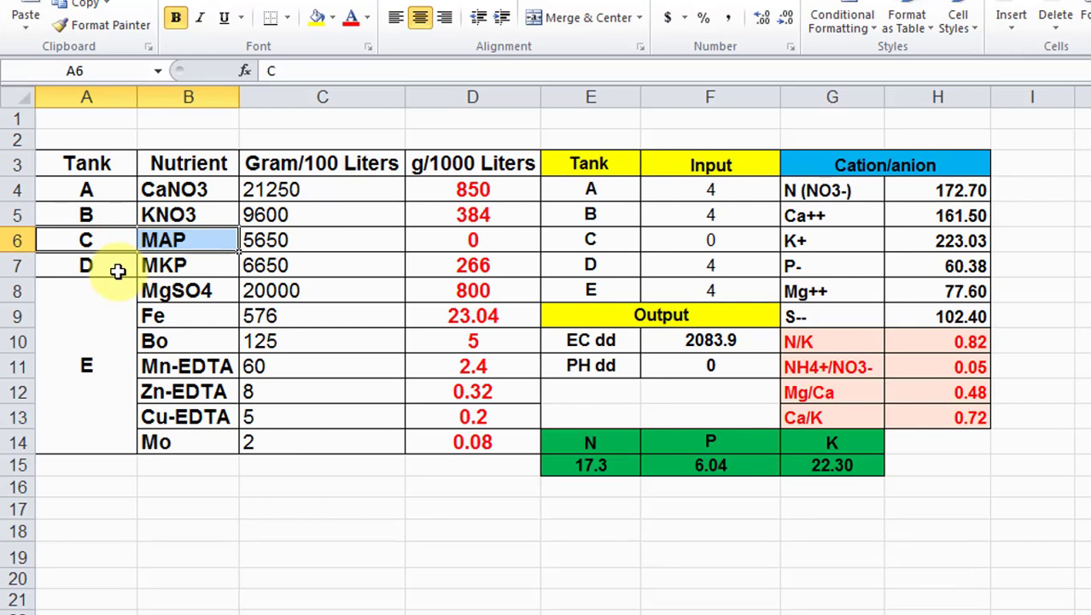
left_click_drag(119, 269, 143, 265)
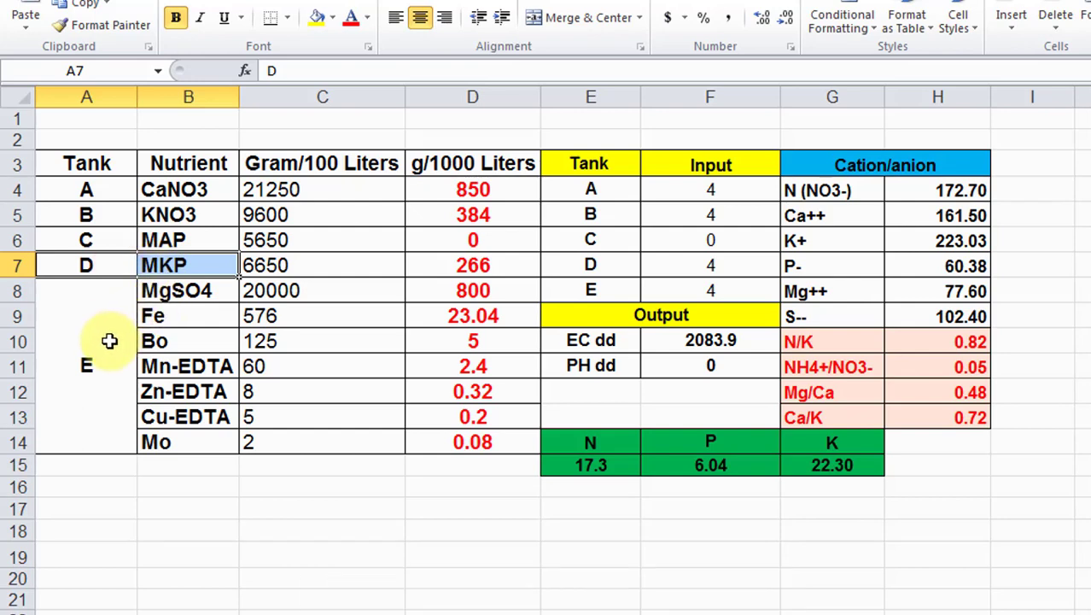
left_click_drag(109, 341, 182, 367)
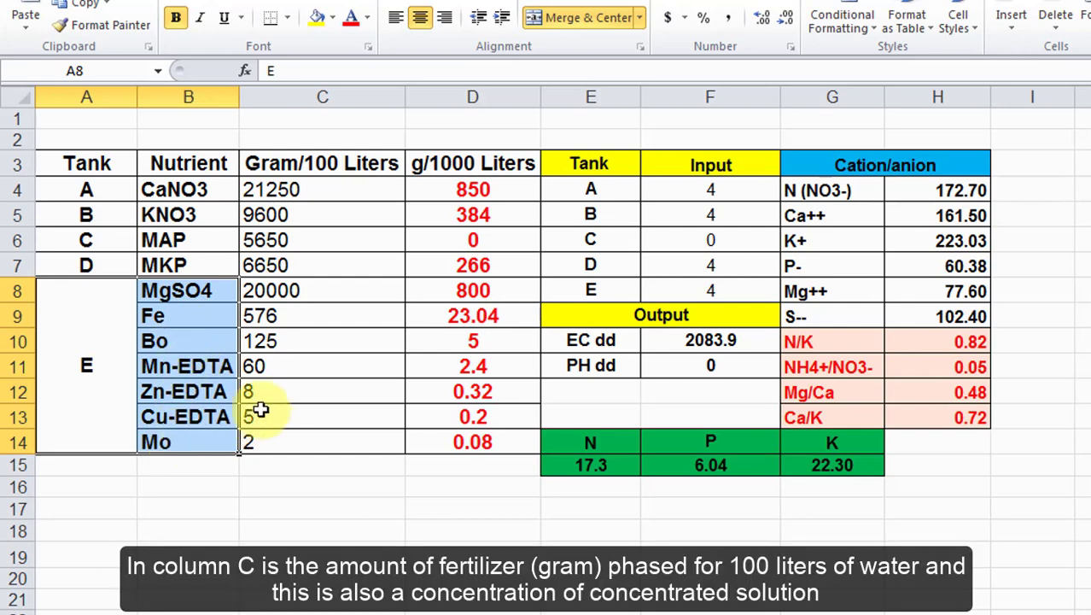
Step: Inspect the Gram/100 Liters and g/1000 Liters columns and the Mo dilution formula in D14
left_click(292, 386)
left_click(325, 98)
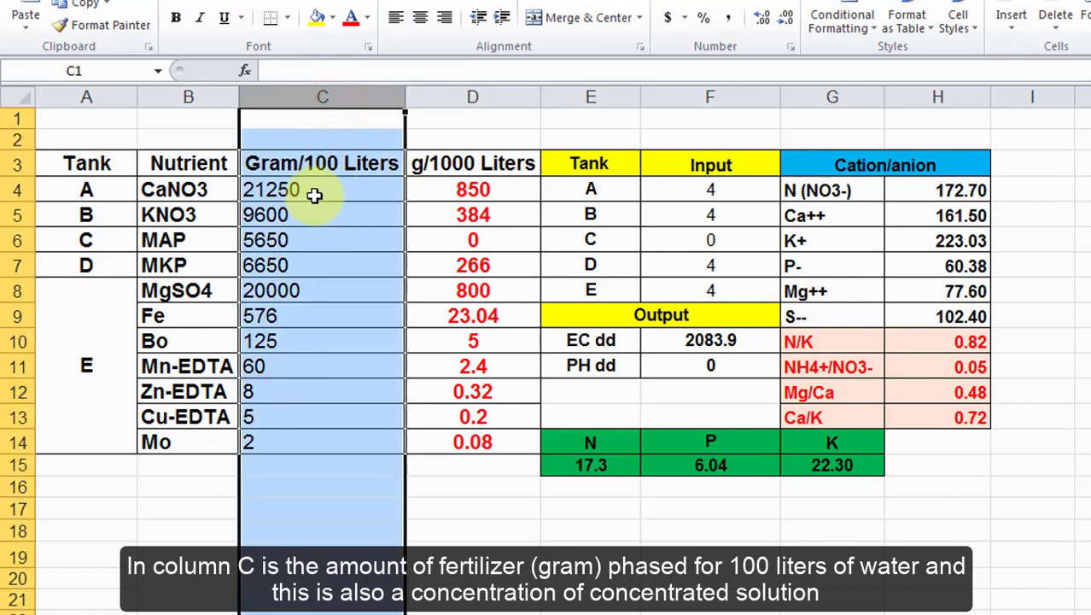
left_click(278, 166)
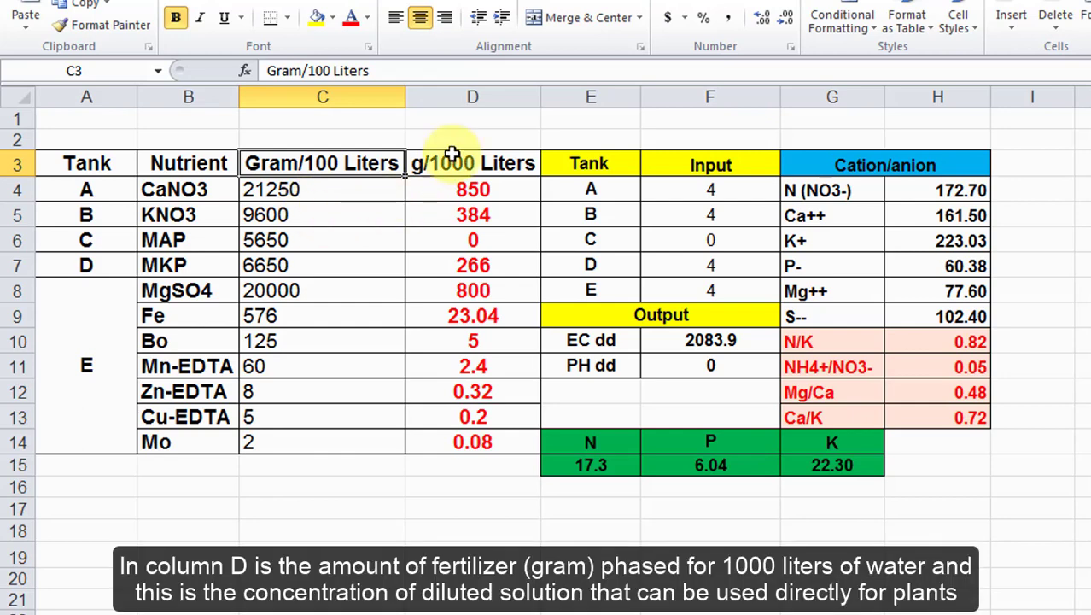
left_click(489, 102)
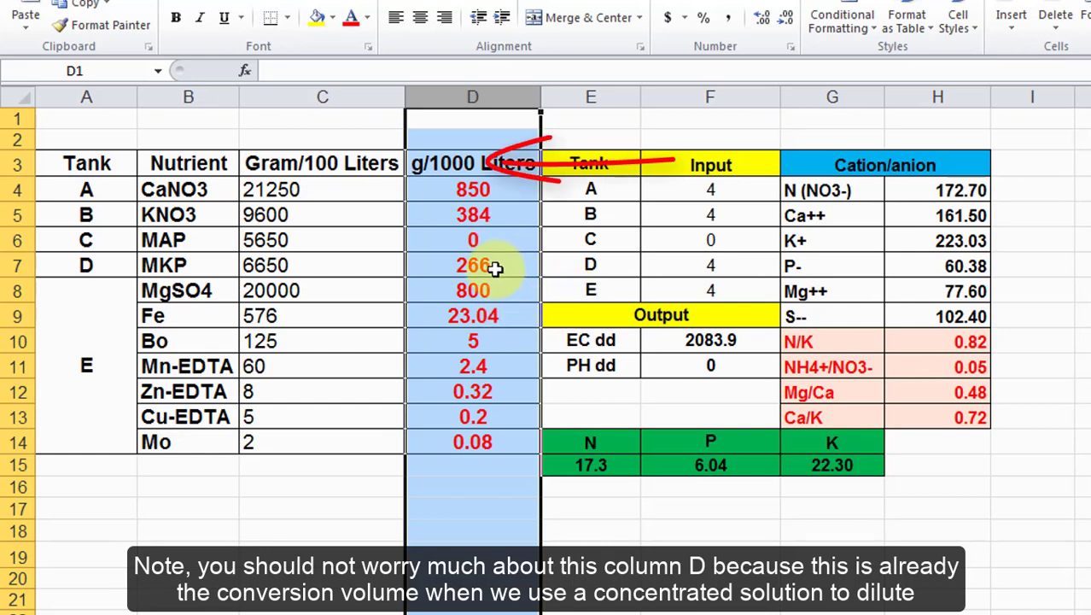
left_click(471, 451)
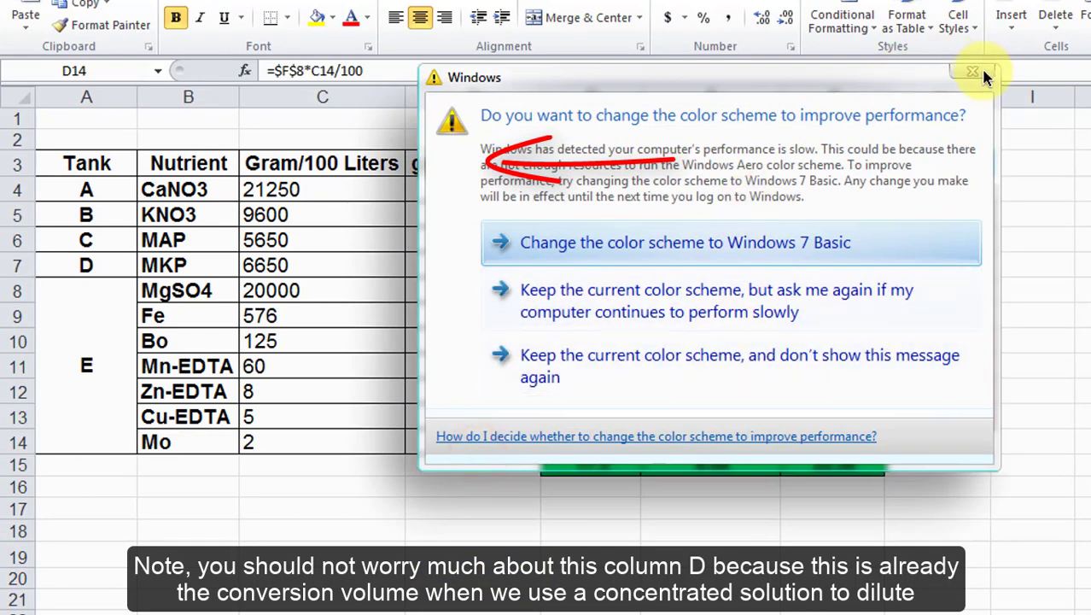
left_click(974, 73)
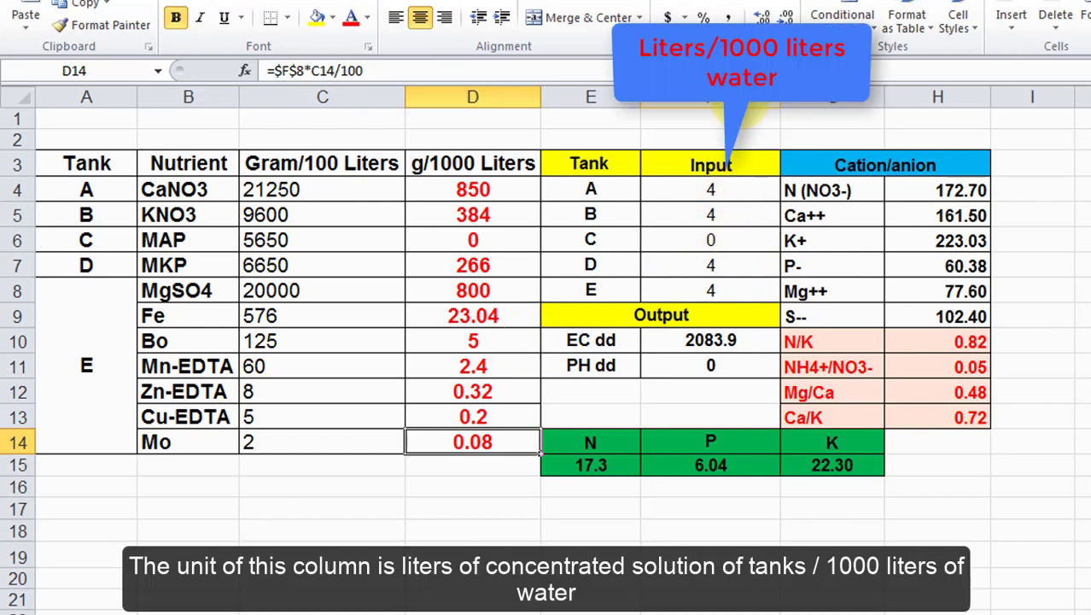
Step: Inspect the Input column, the EC dd output and the cation/anion values H4:H9
left_click(711, 99)
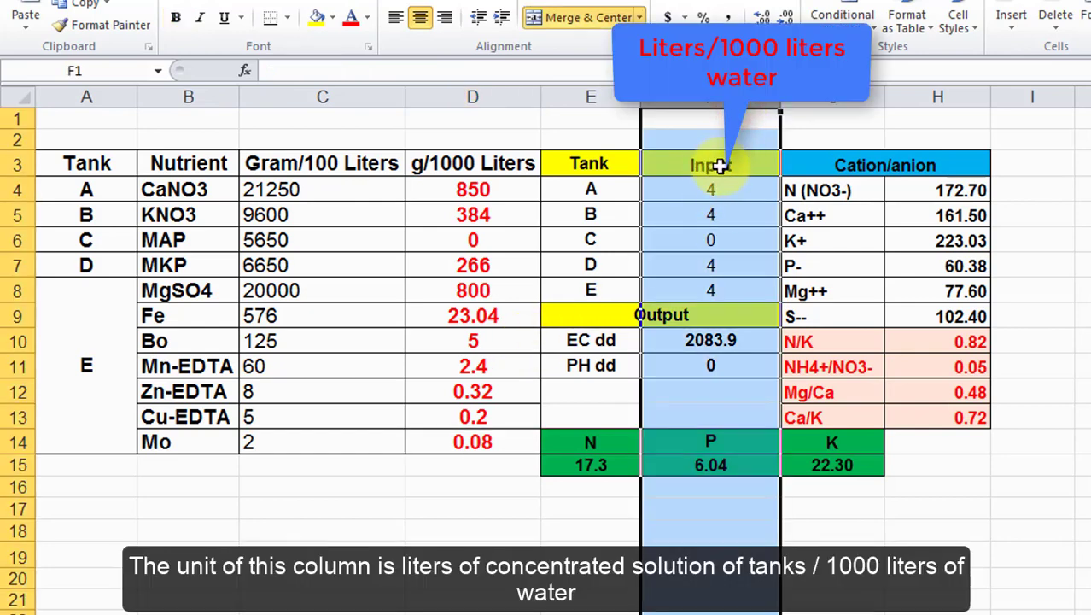
left_click(718, 164)
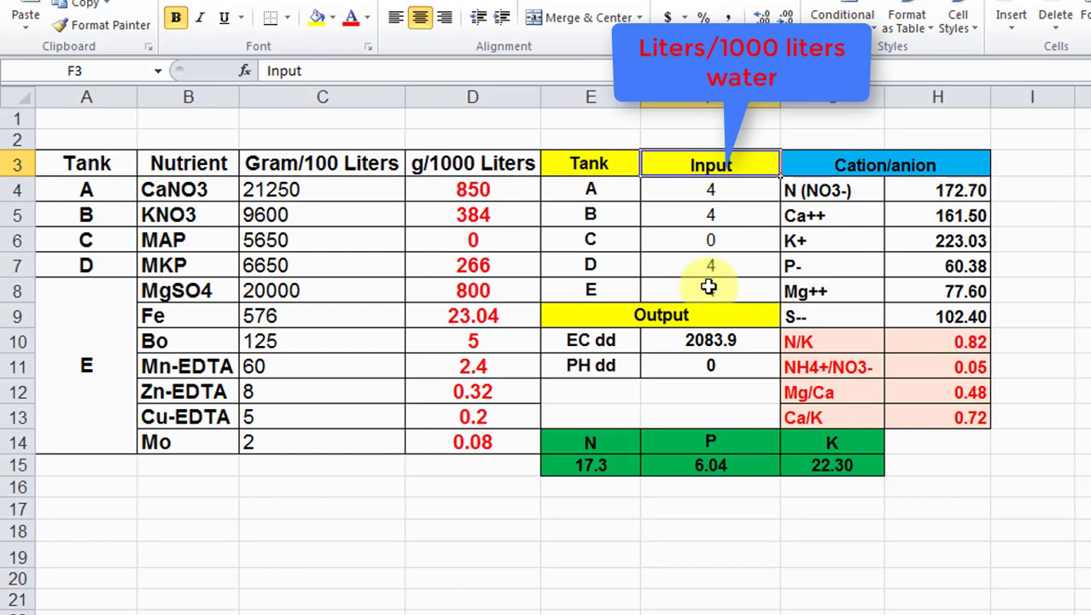
left_click(726, 340)
left_click_drag(901, 190, 946, 321)
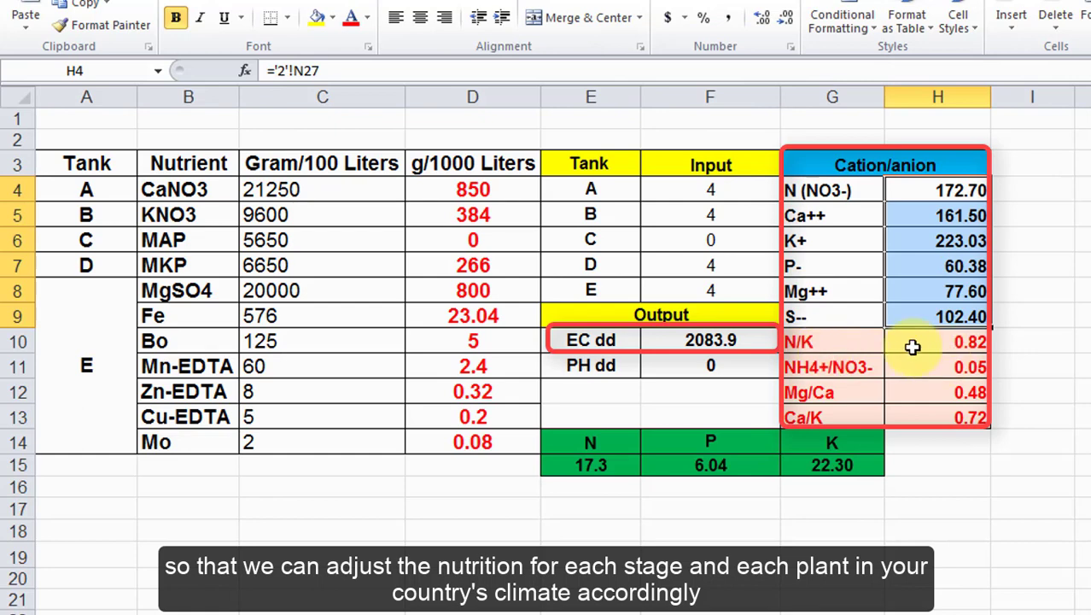
left_click(719, 340)
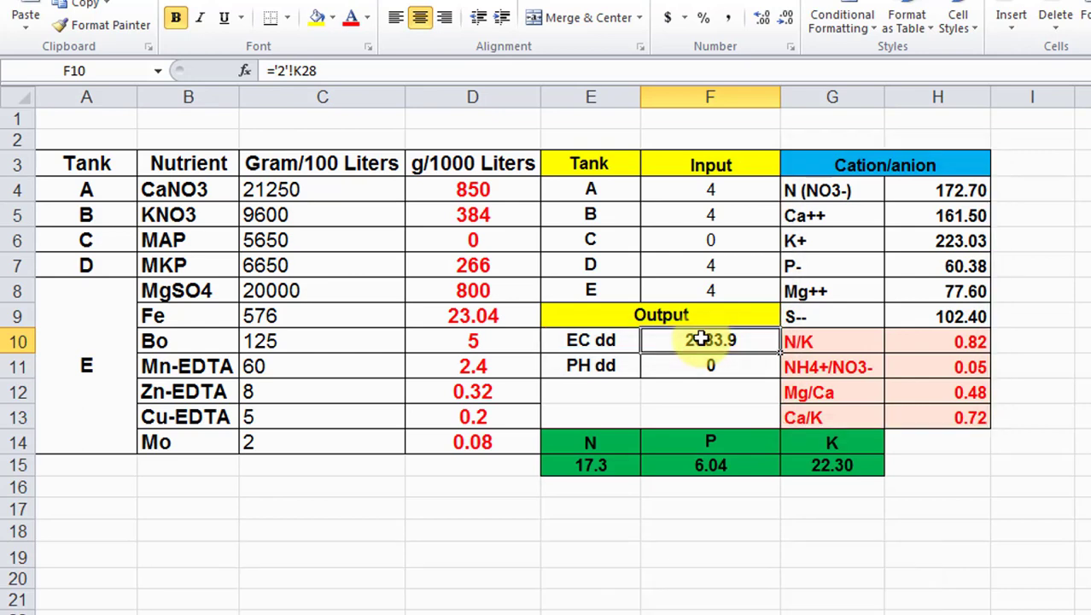
left_click(675, 392)
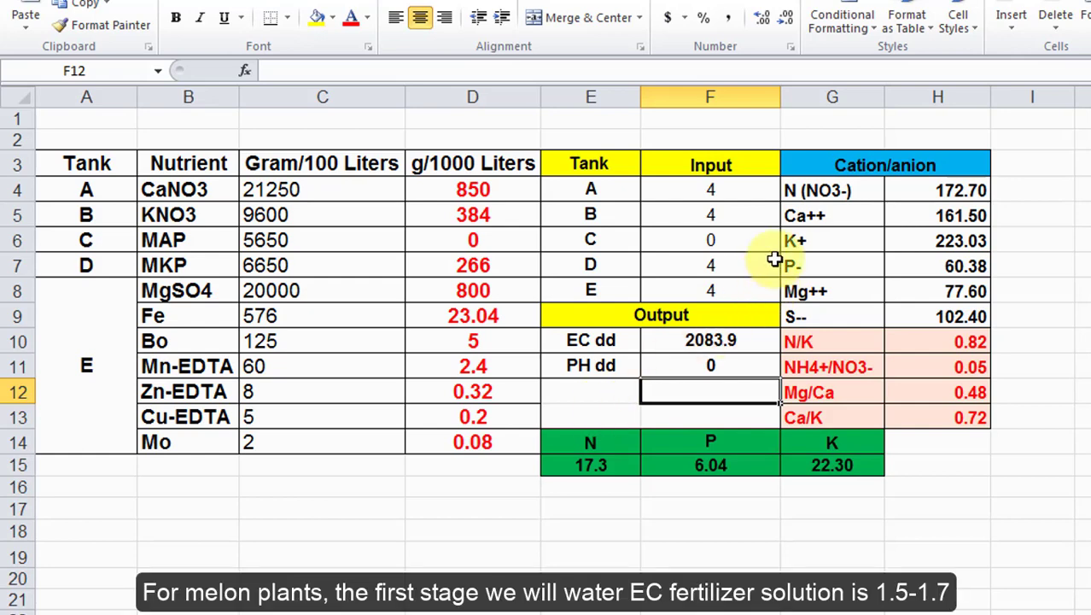
left_click(747, 190)
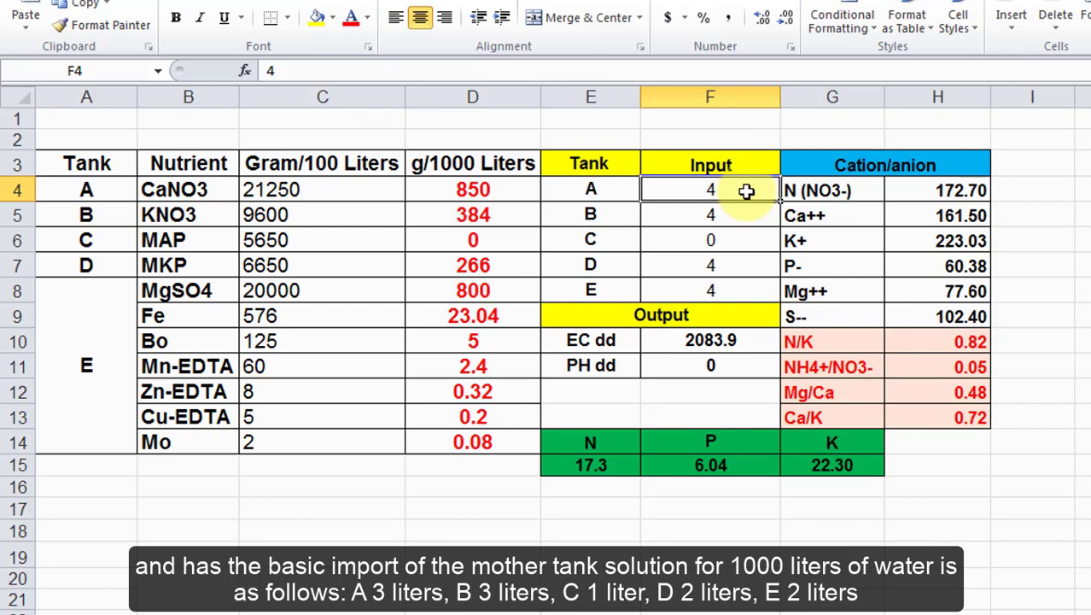
left_click(744, 164)
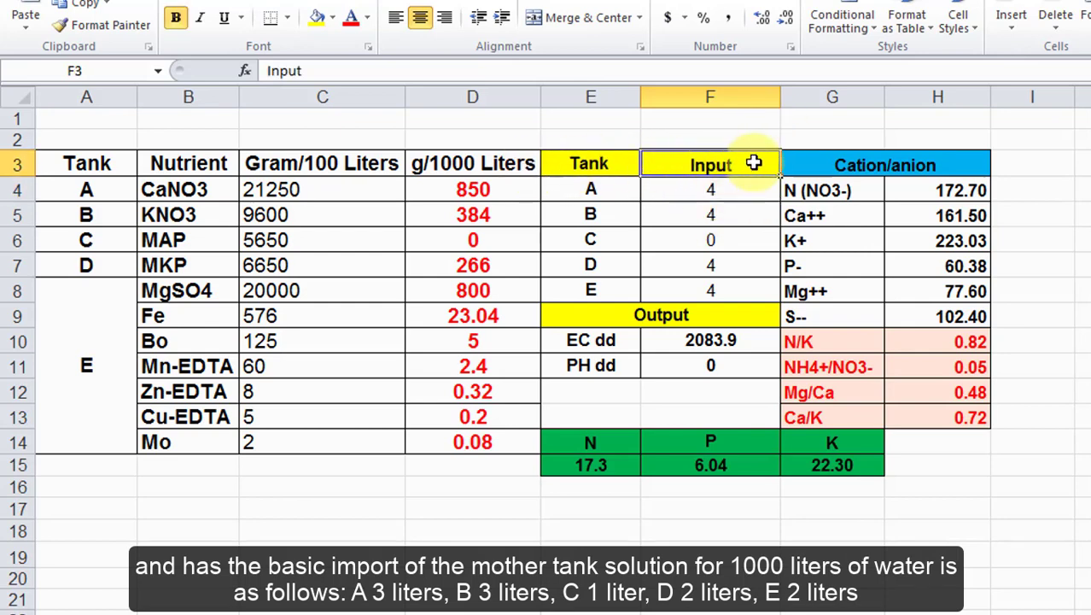
Step: Enter tank inputs 3, 3, 1 and 3 for tanks A through D
left_click(740, 190)
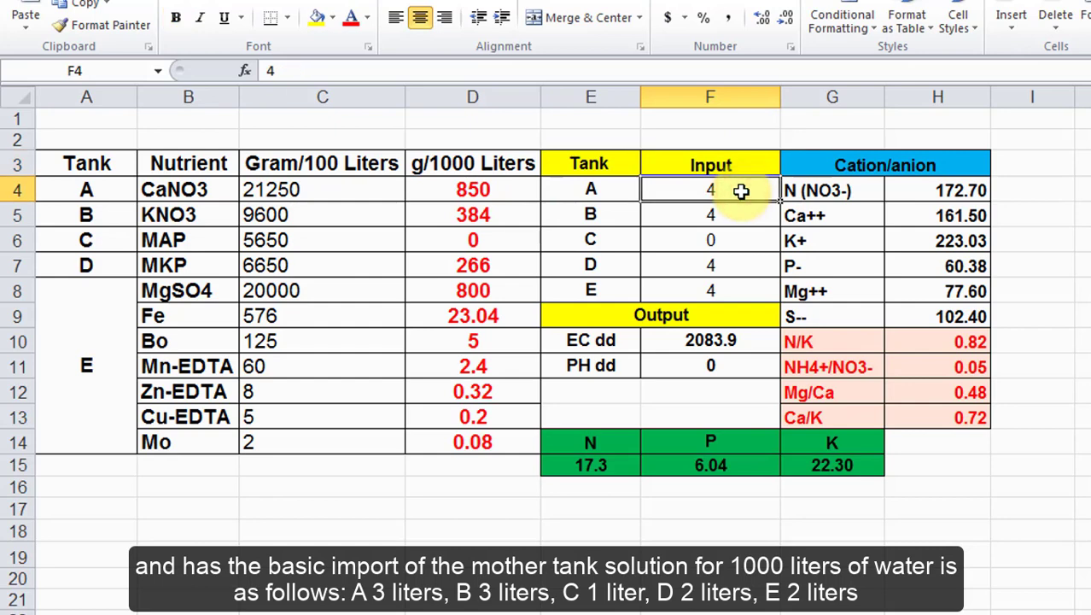
type("3")
key("Return")
type("3")
key("Return")
type("1")
key("Return")
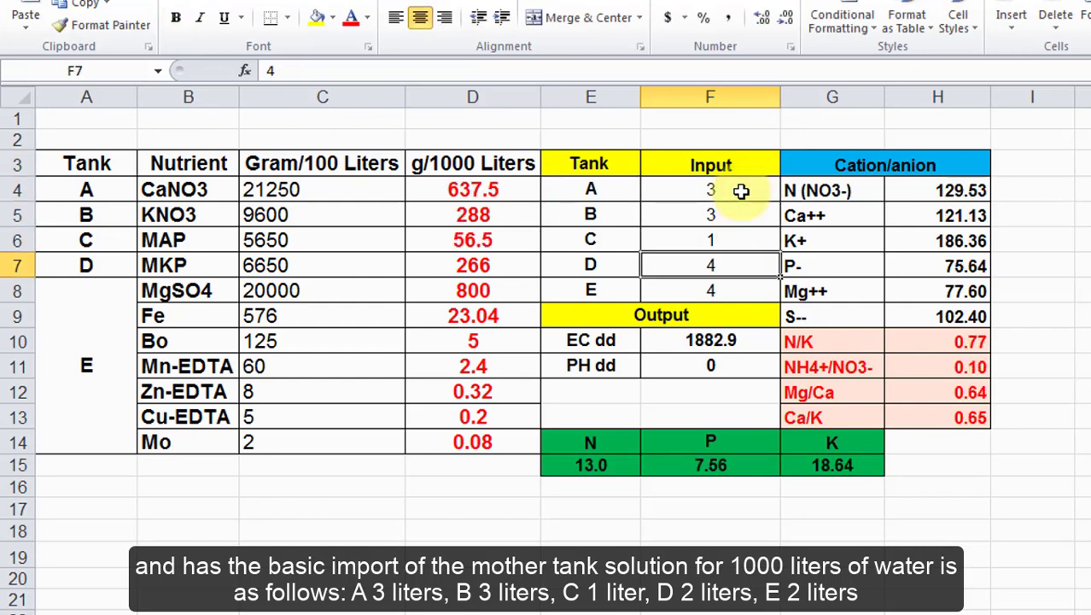
type("3")
key("Return")
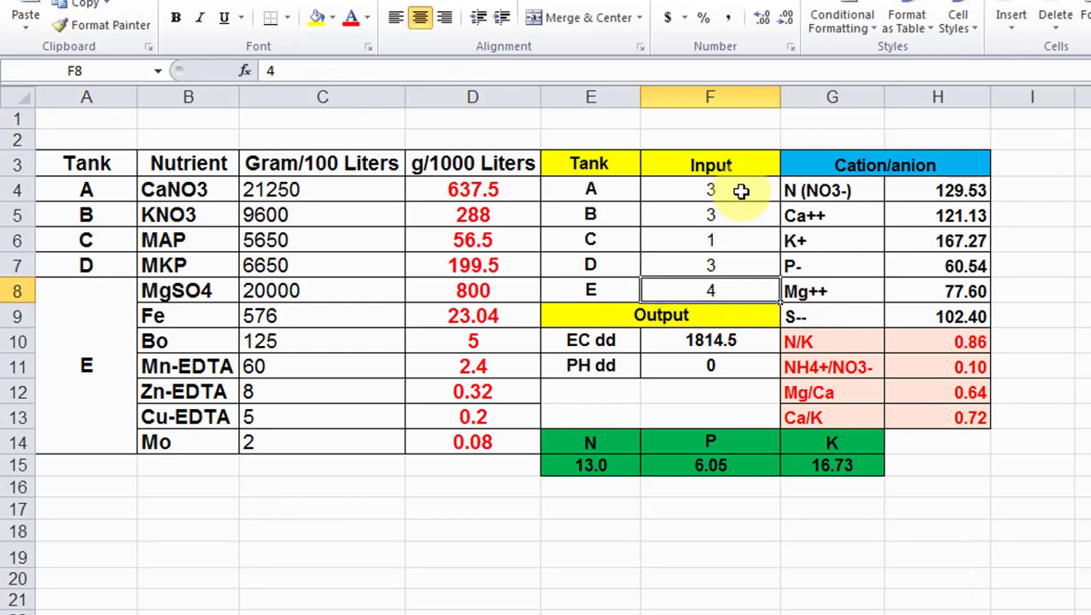
Step: Change tank D (F7) and tank E (F8) to 2, then check EC dd reads 1566.2
key("Up")
type("2")
key("Return")
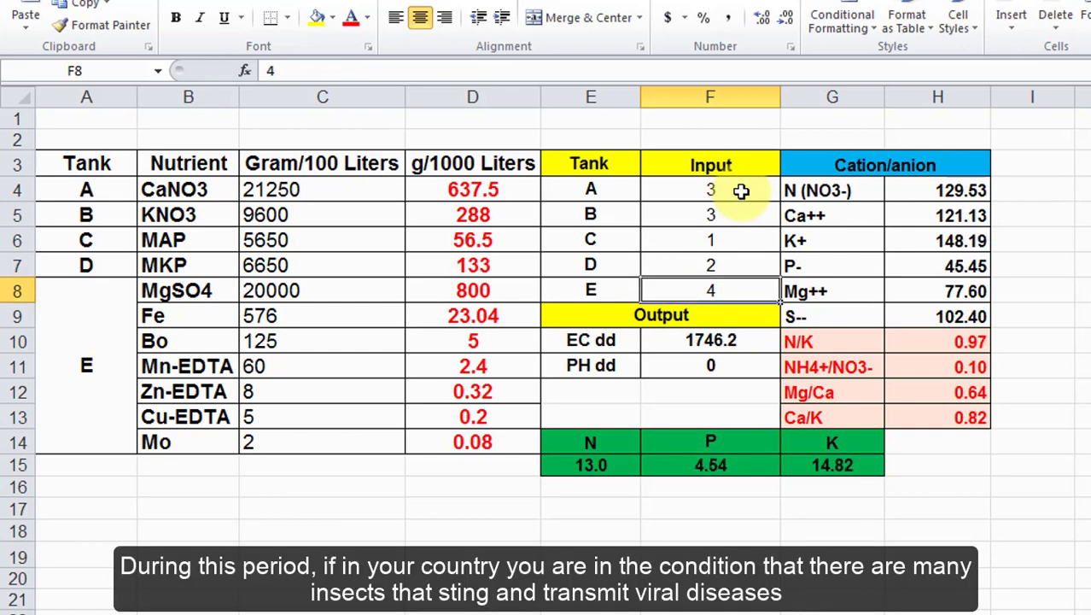
type("2")
key("Return")
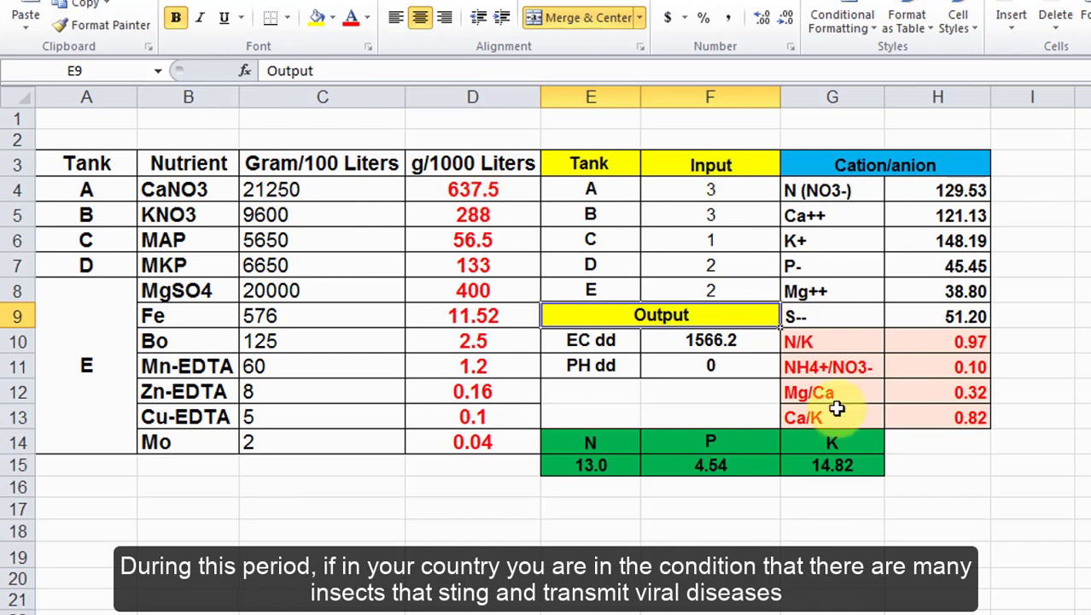
left_click(708, 342)
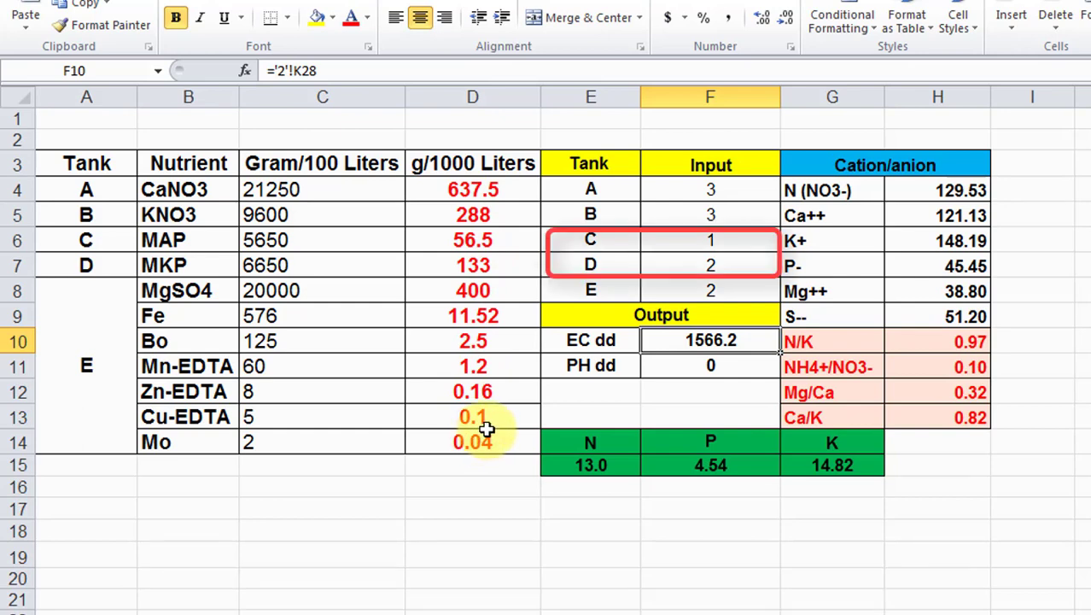
Step: Set F6 to 2 and F7 to 1, then check N/K reads 1.16 and EC 1541.9
left_click(739, 242)
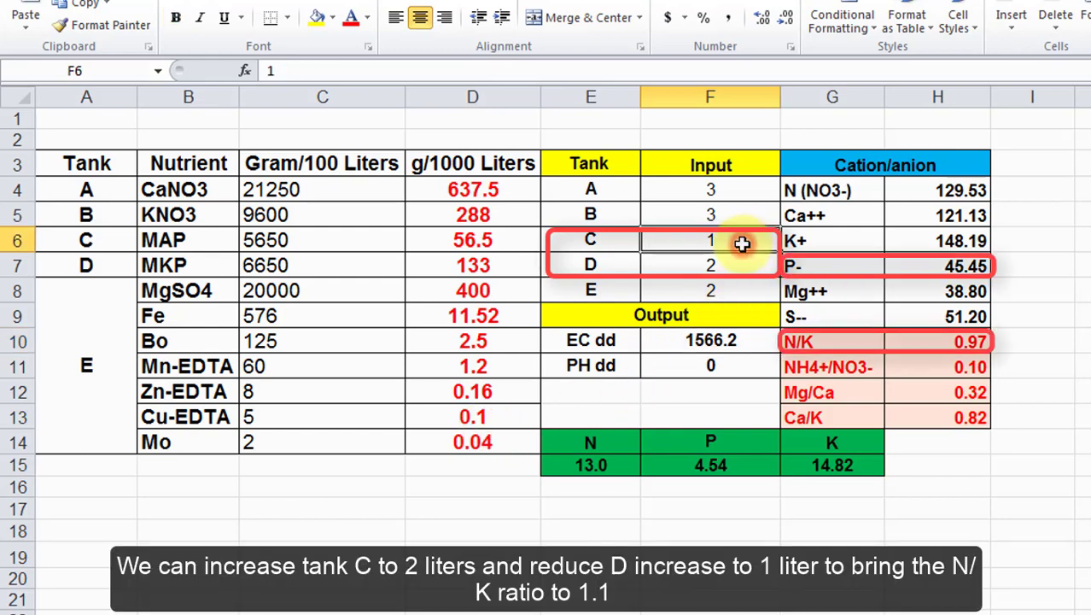
type("2")
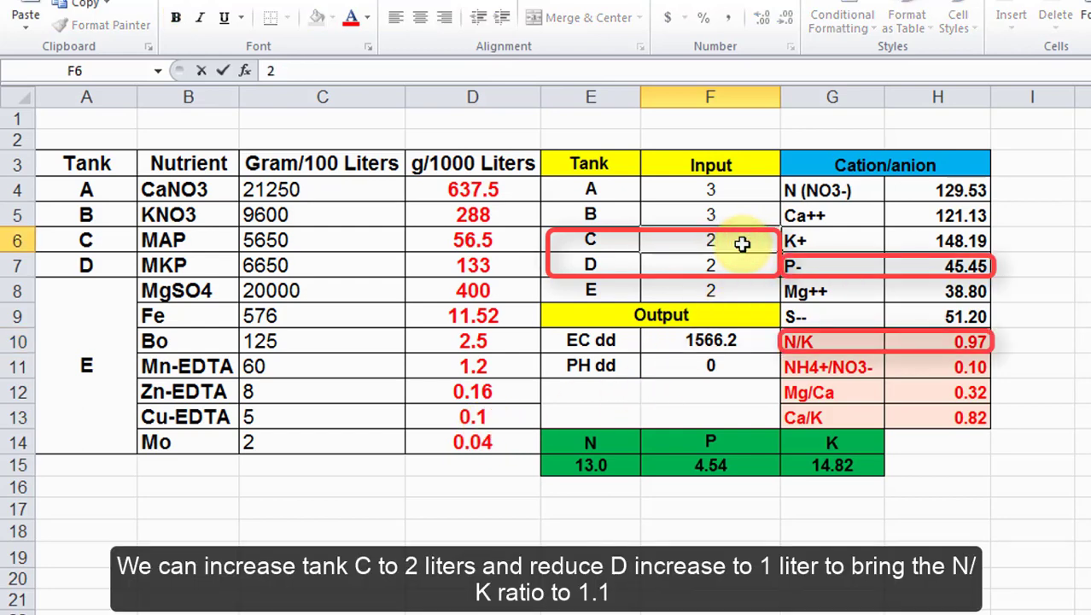
key("Return")
type("1")
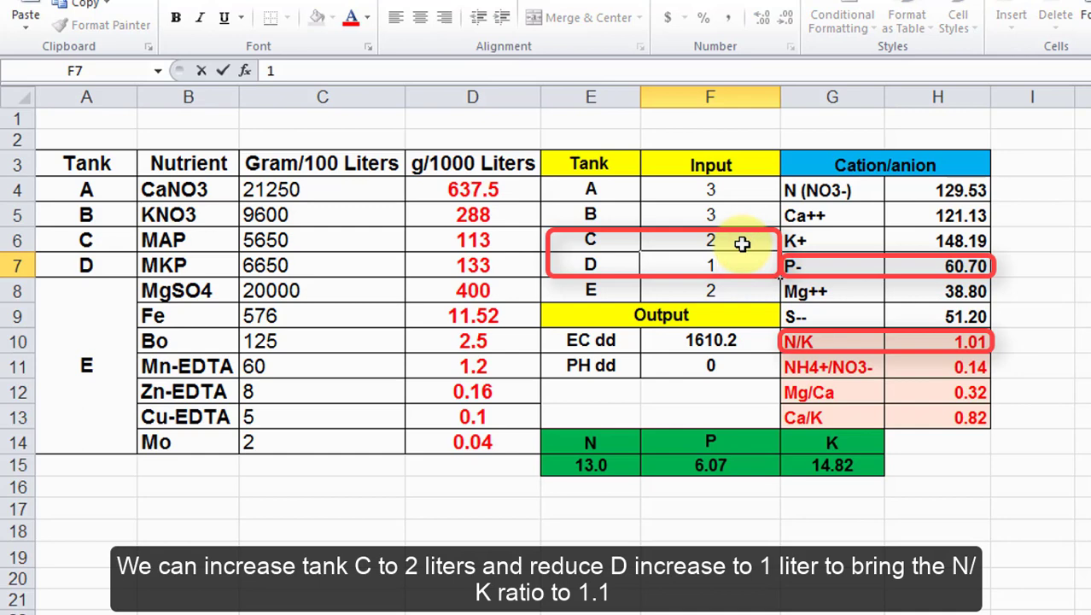
key("Return")
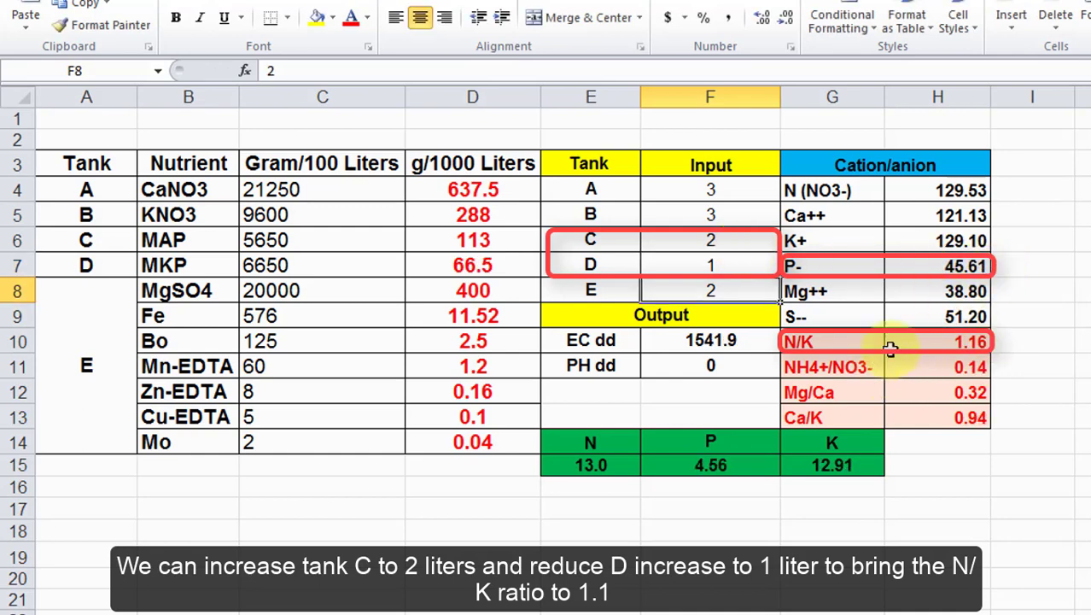
left_click_drag(911, 342, 952, 342)
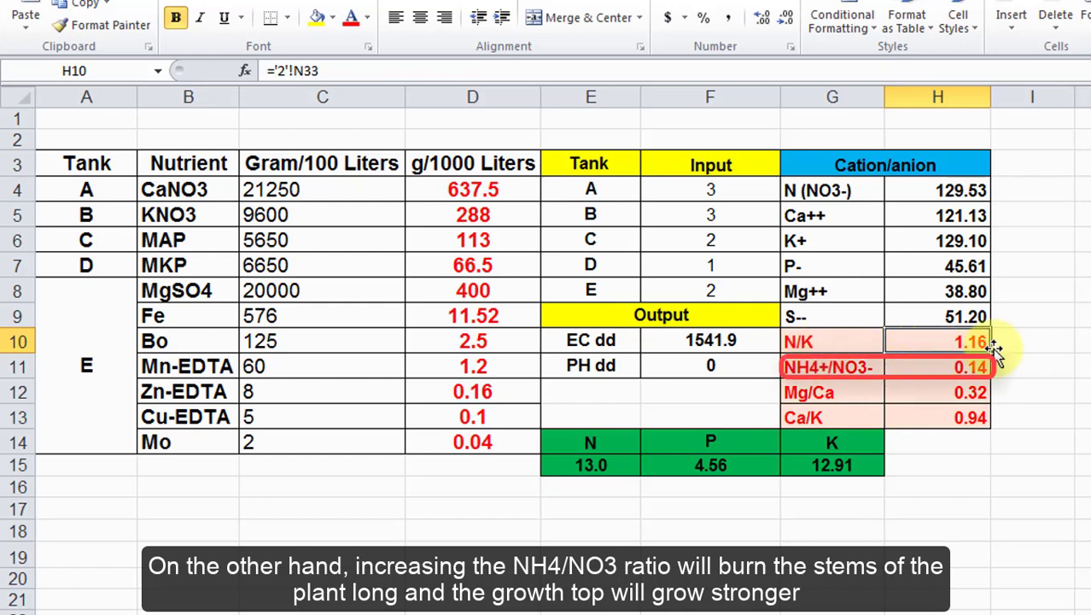
left_click(719, 341)
left_click(943, 343)
left_click(1082, 341)
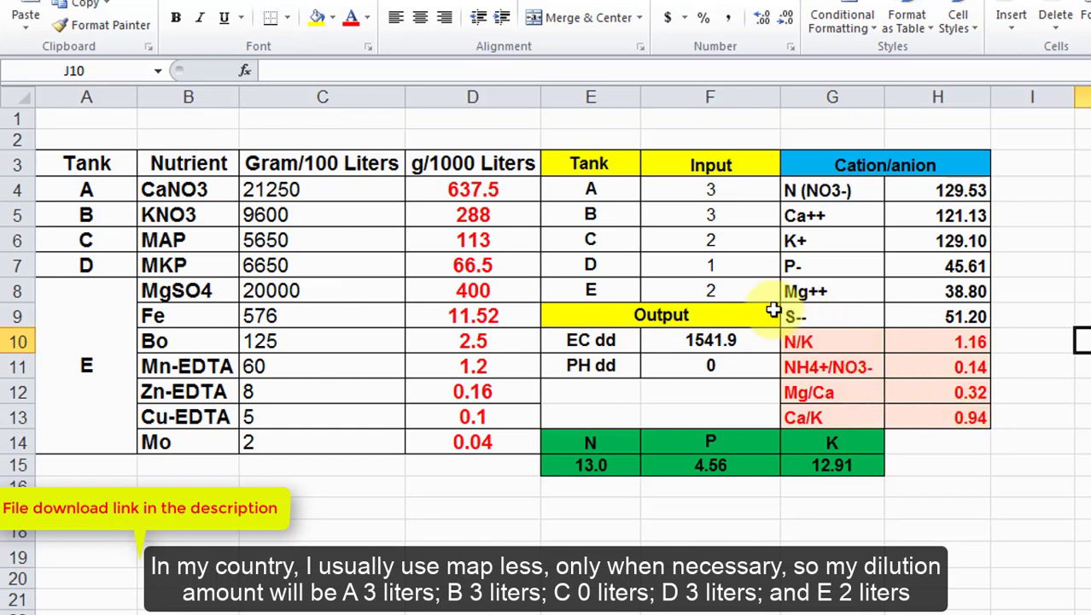
Step: Enter 0 in F6 and 3 in F7, then check EC dd reads 1590.4
left_click(736, 240)
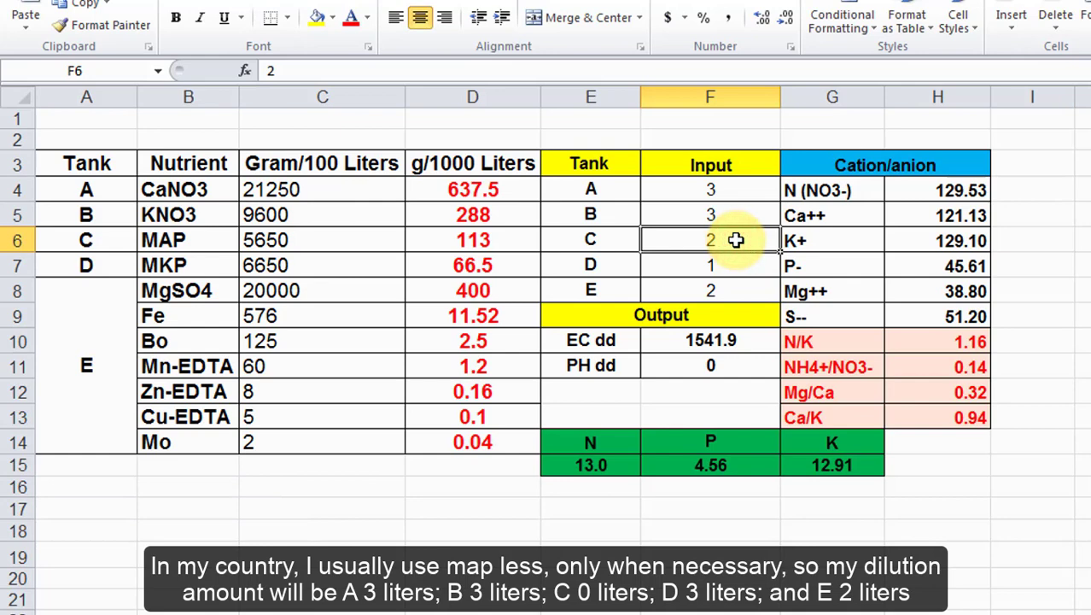
type("0")
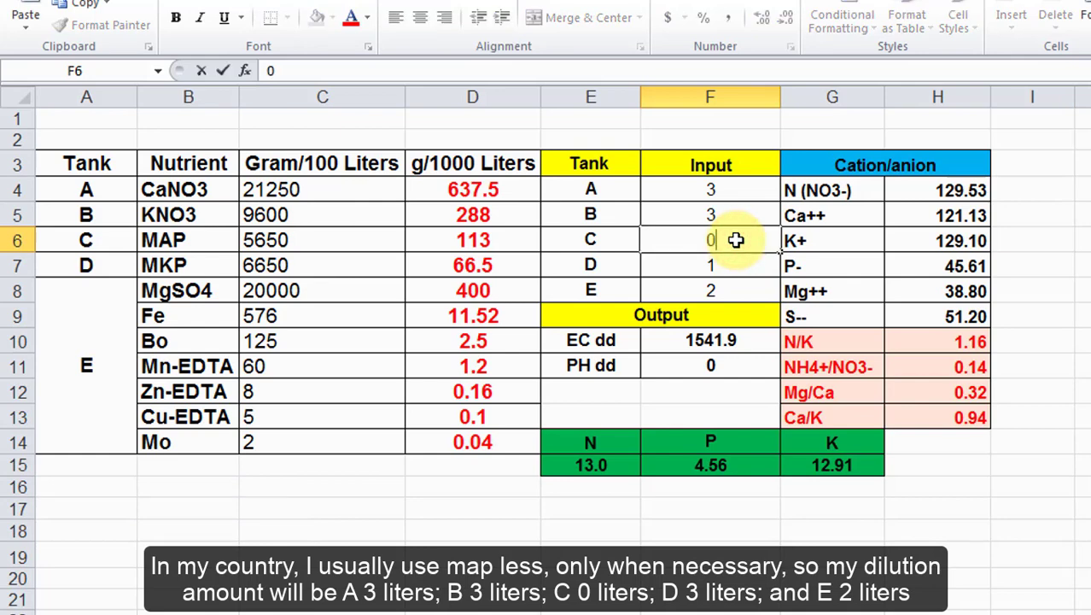
key("Return")
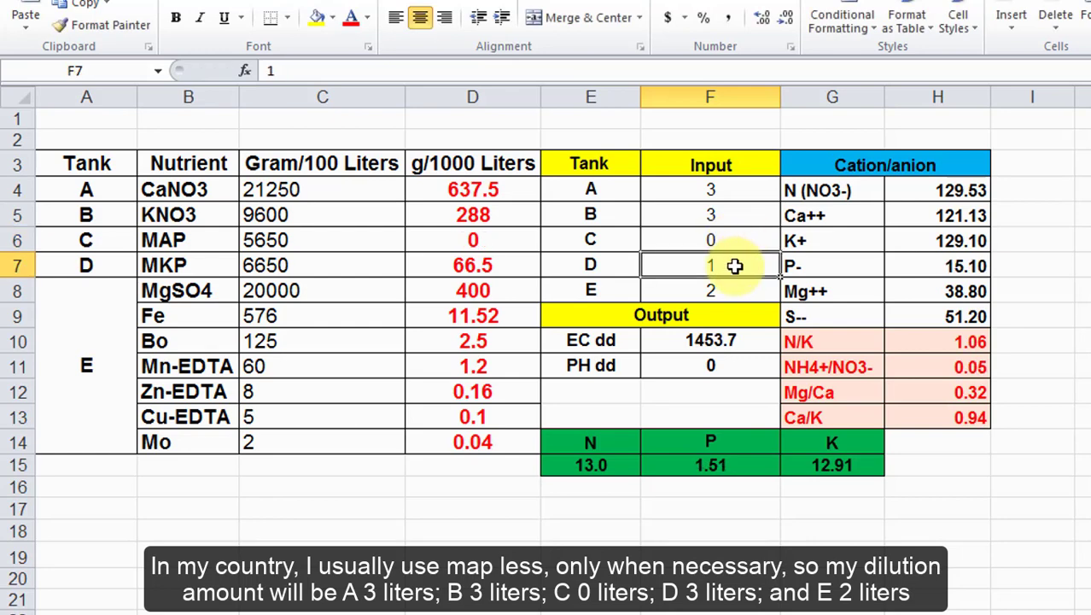
type("2")
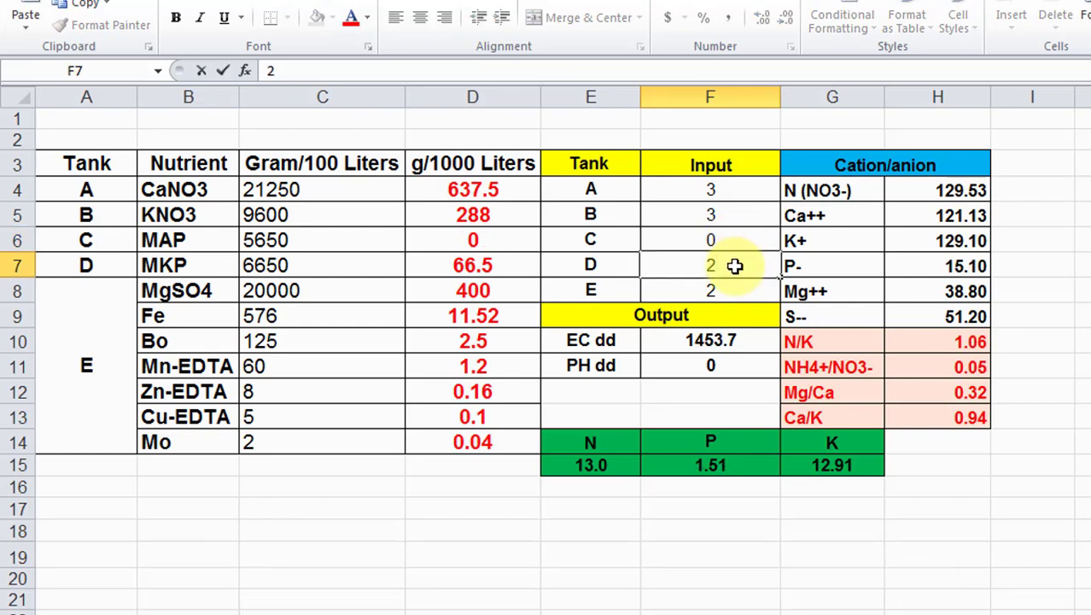
type("3")
key("BackSpace")
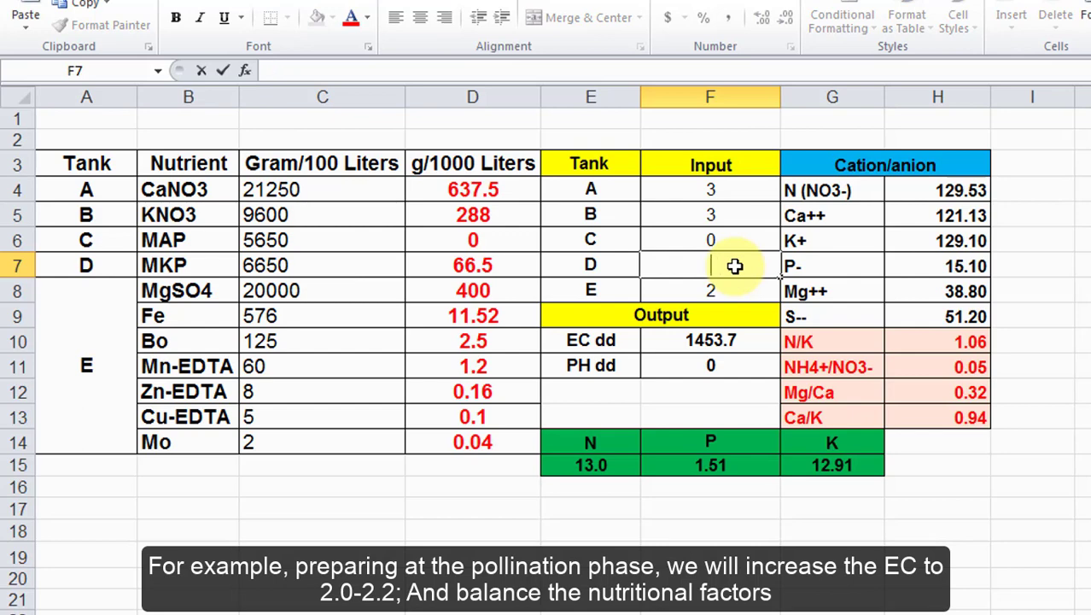
key("Return")
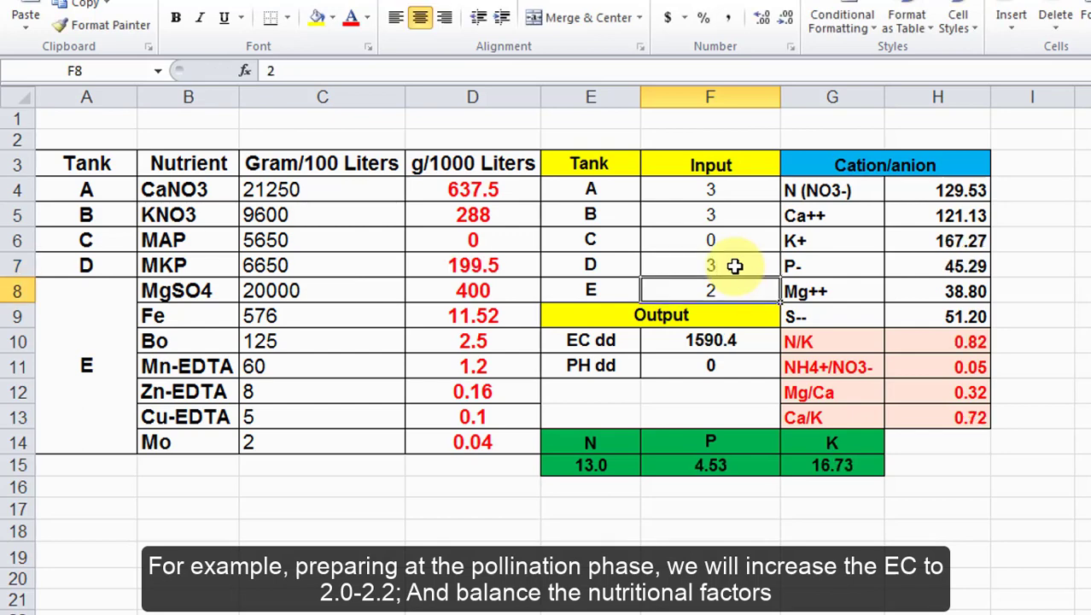
left_click(756, 340)
left_click(1082, 316)
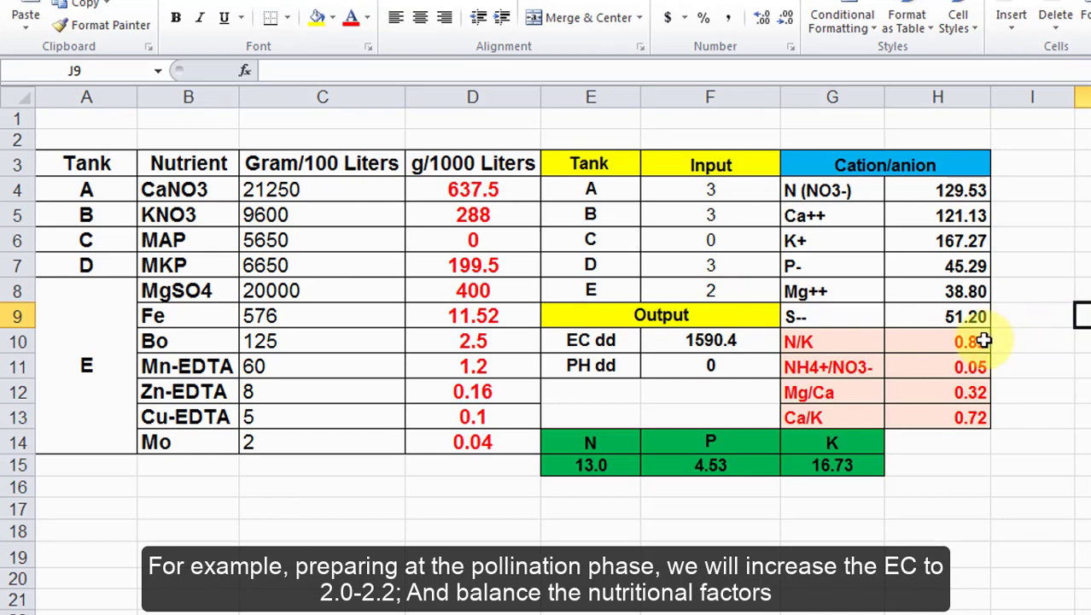
Step: Enter 4 for tanks A, B, D and E, leaving tank C unchanged
left_click(732, 193)
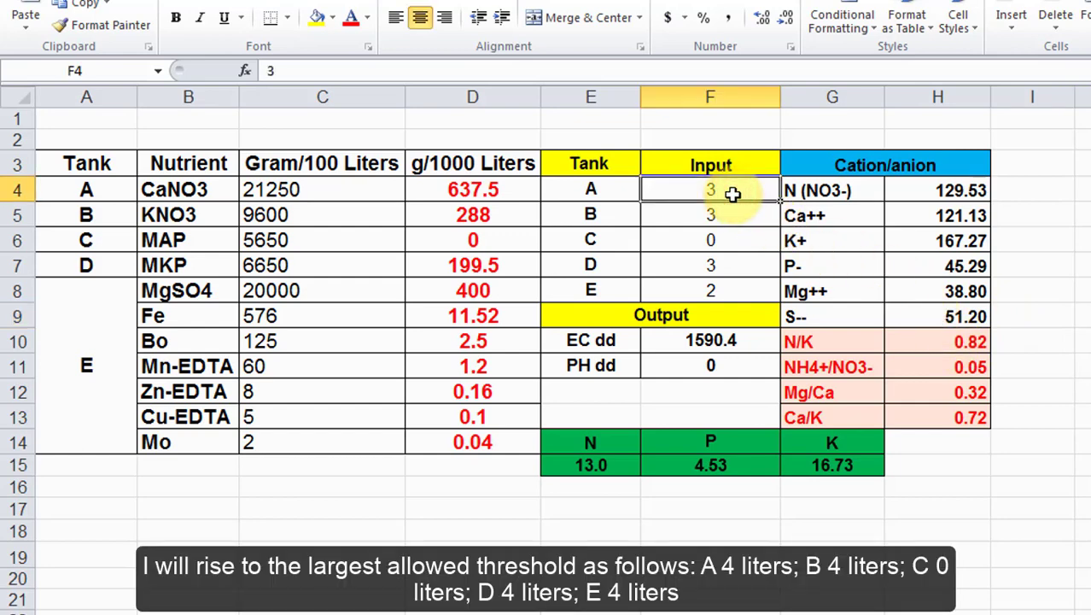
type("4")
key("Return")
type("4")
key("Return")
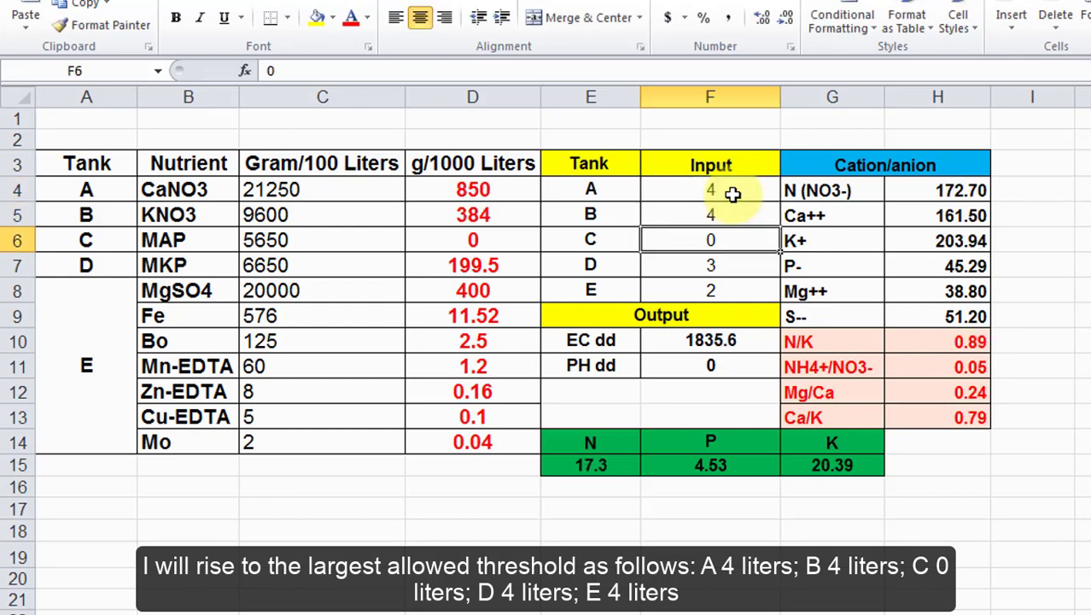
key("Return")
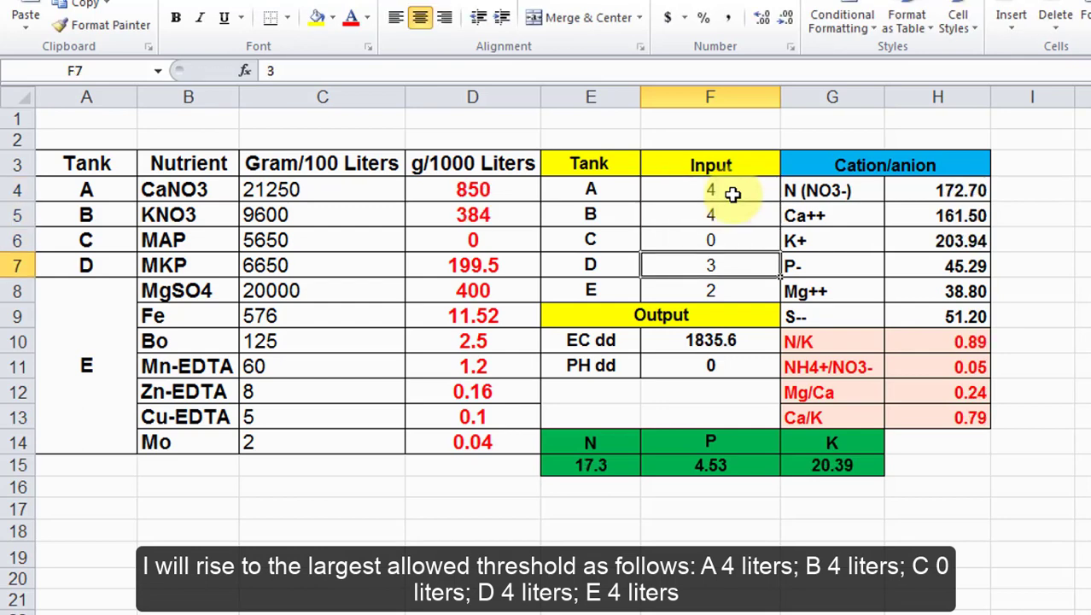
type("4")
key("Return")
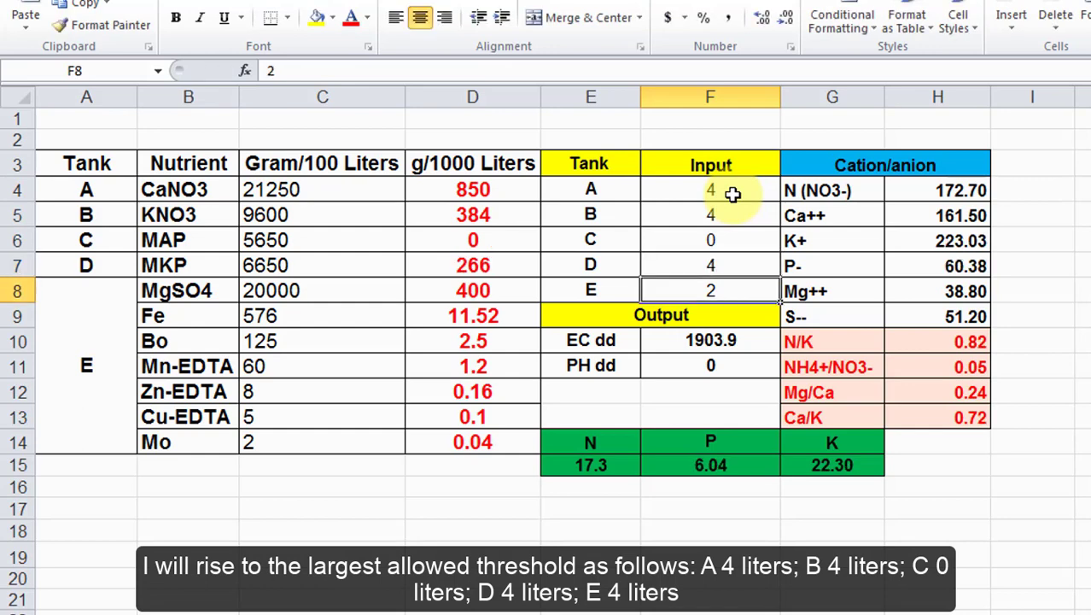
type("4")
key("Return")
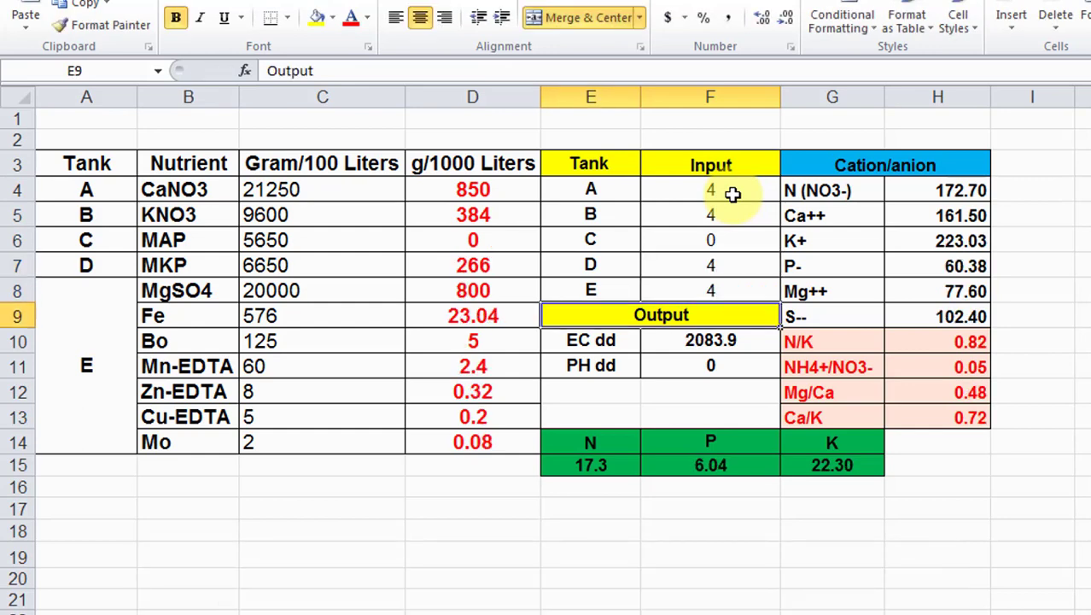
Step: Review the results: EC dd 2083.9, the N/K ratio, Ca 161.50, P 60.38 and K+
left_click(741, 339)
left_click(960, 342)
left_click(739, 340)
left_click(913, 339)
left_click(1082, 316)
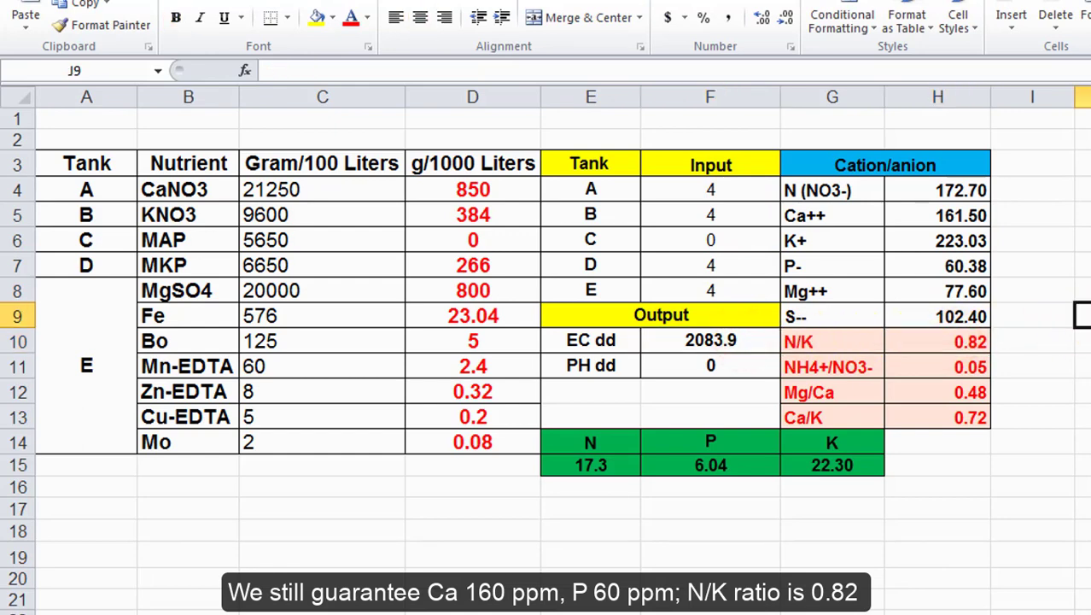
left_click(958, 215)
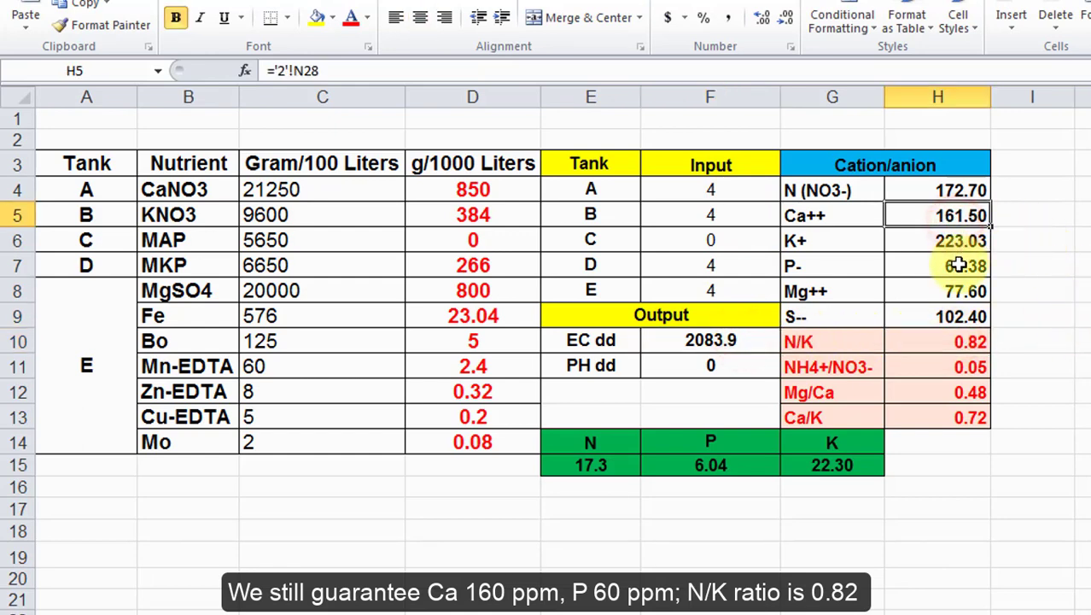
left_click(958, 266)
left_click(961, 239)
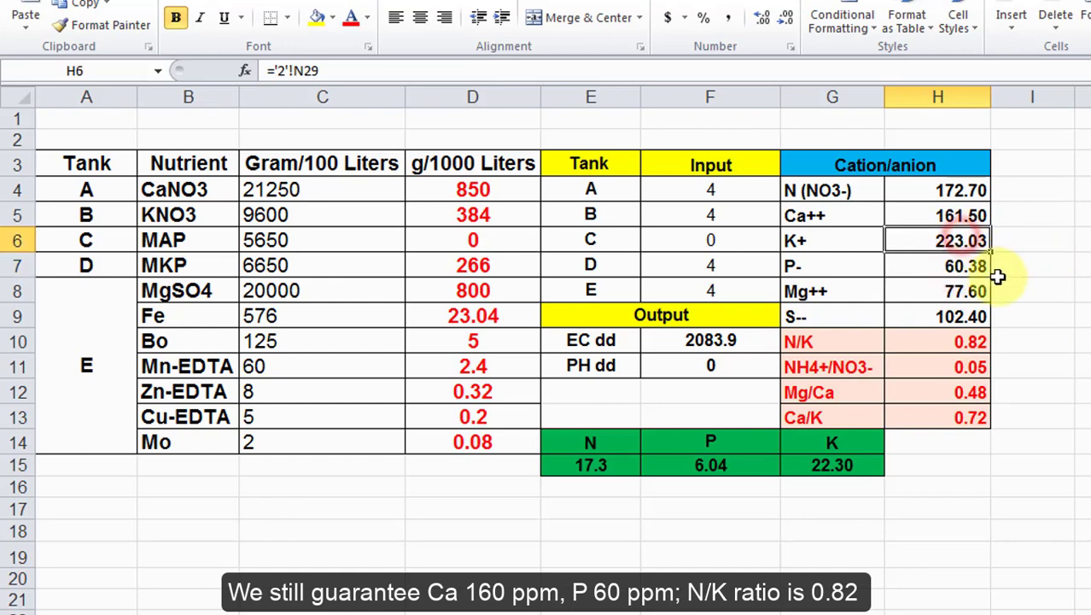
left_click(1052, 290)
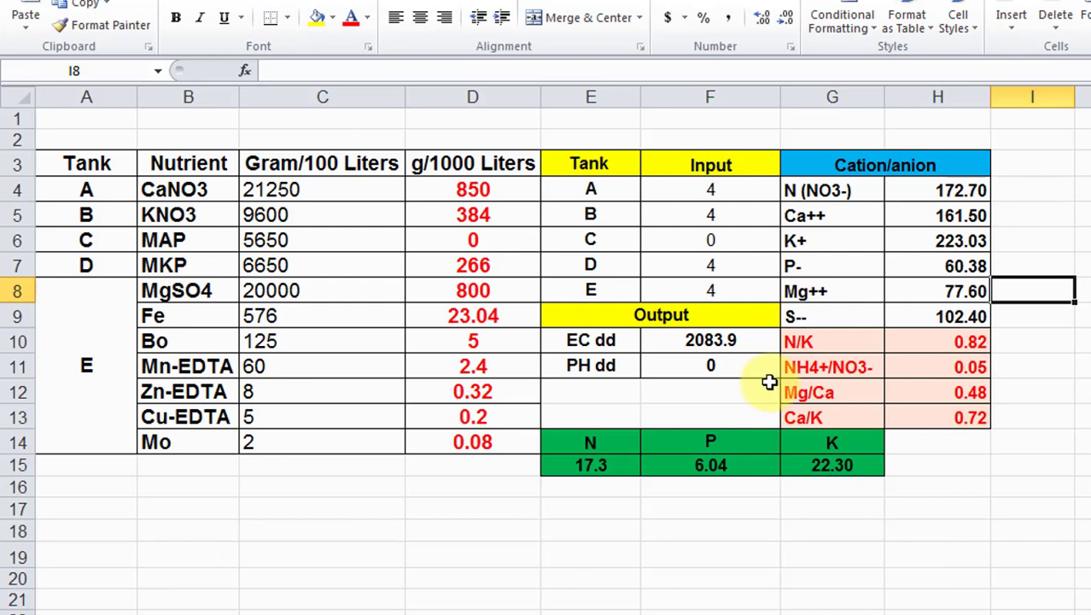
Step: Set tanks A and B to 4.5, correcting tank B's mistaken 0.5 entry
left_click(652, 413)
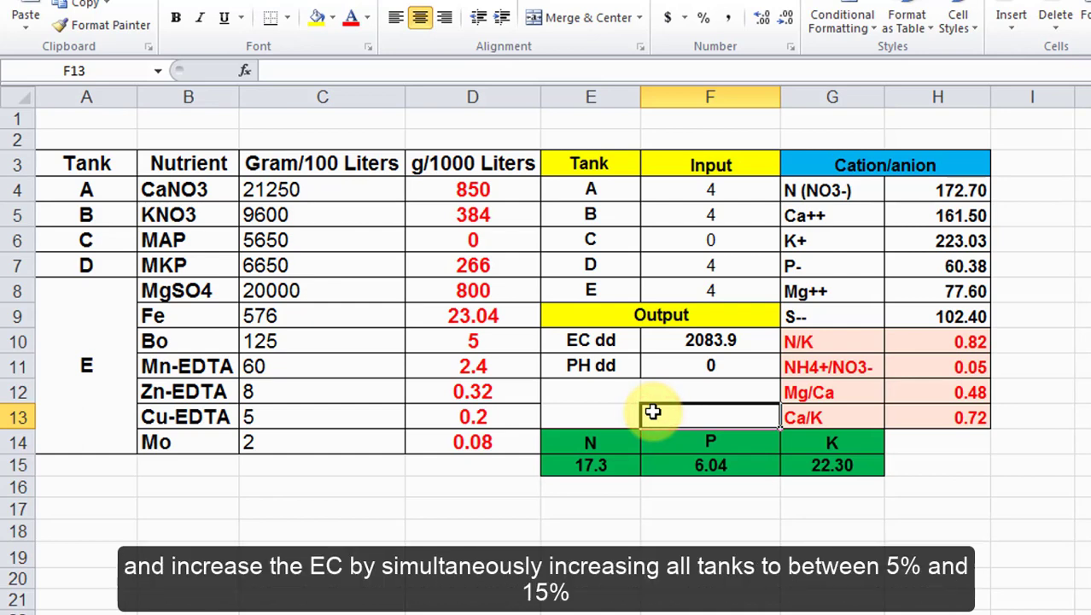
double_click(743, 190)
type(".5")
key("Return")
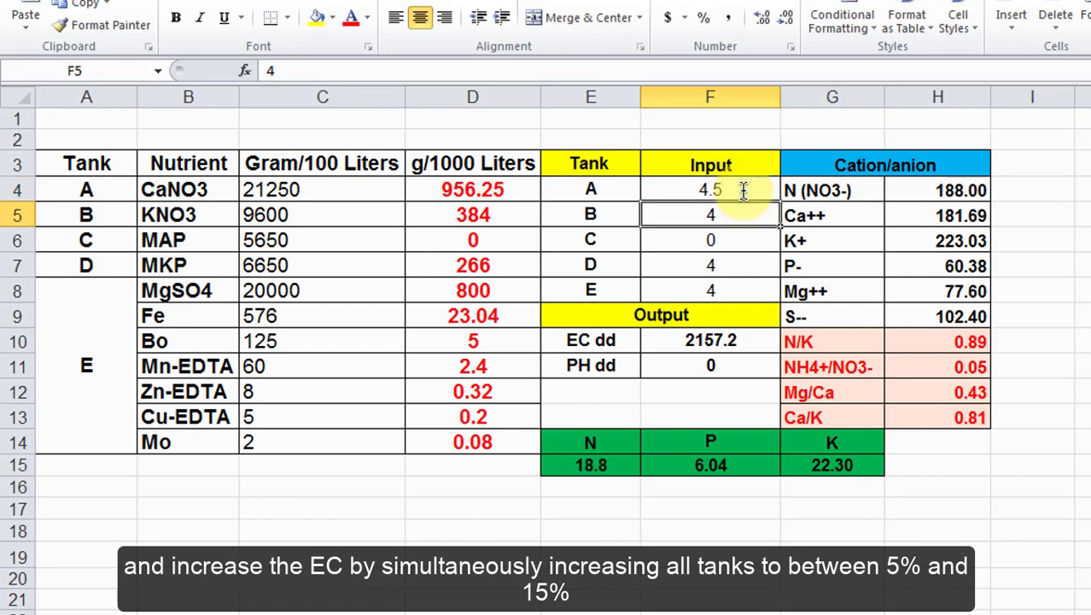
type("0.5")
key("Return")
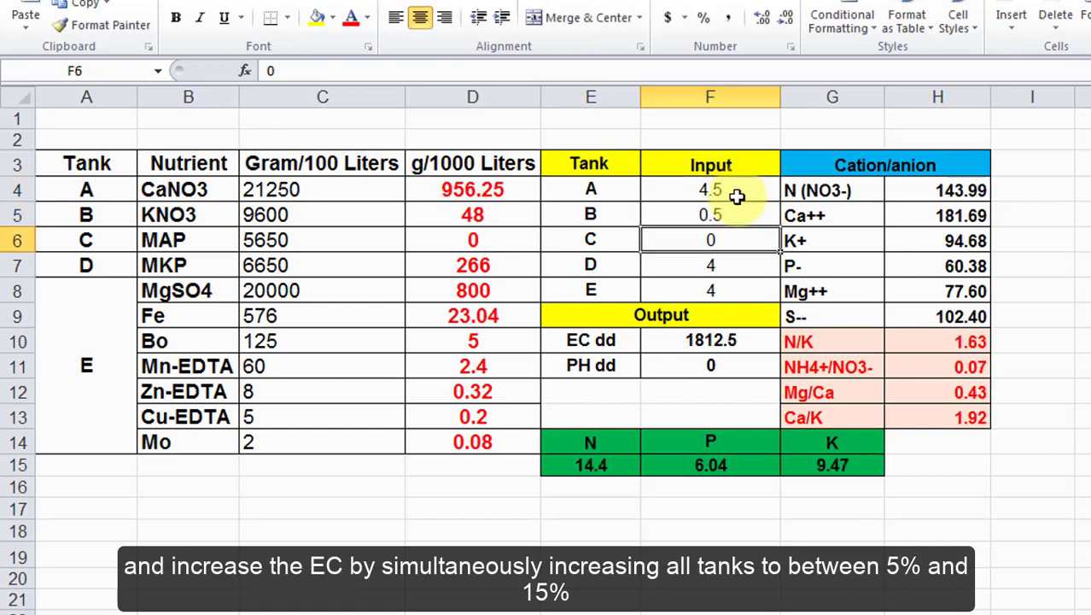
left_click(721, 210)
type("4.5")
key("Return")
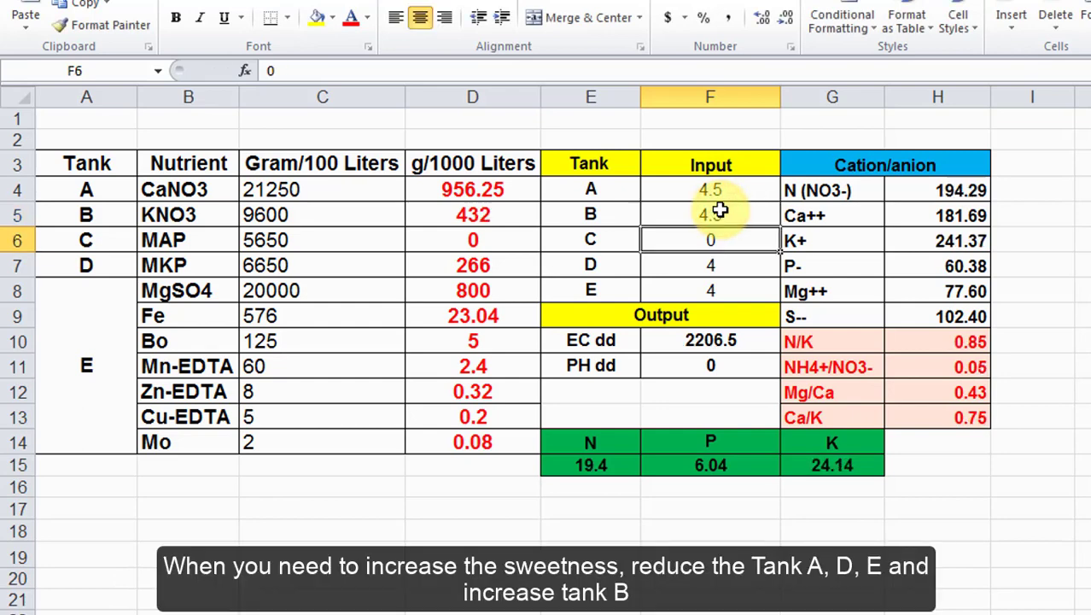
Step: Set tanks D and E to 4.5, then check EC 2285.7 and N/K 0.82
key("Return")
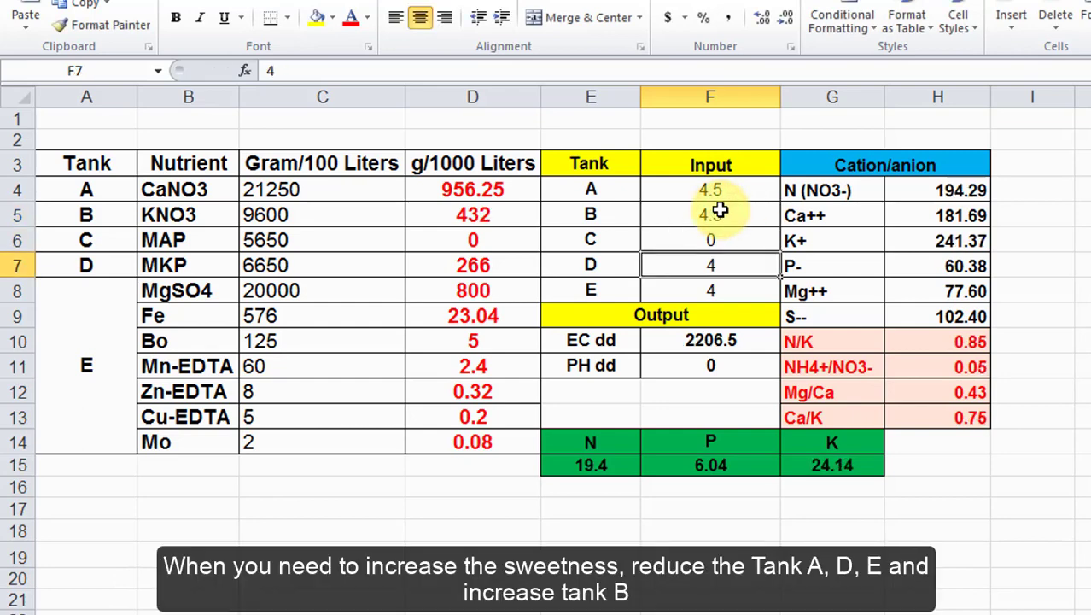
type("4.5")
key("Return")
type("4.5")
key("Return")
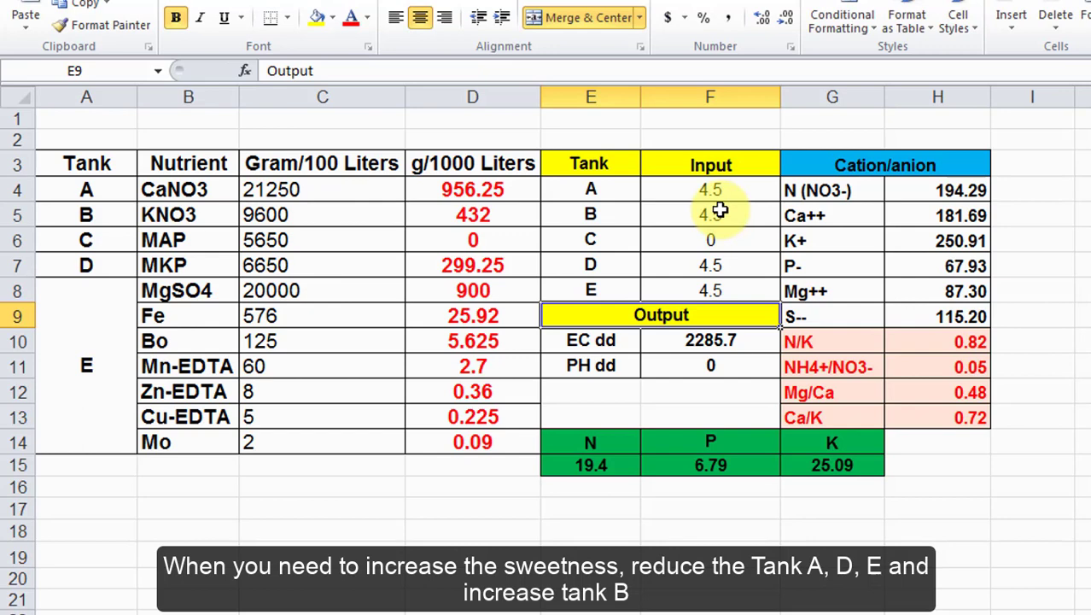
left_click(718, 341)
left_click(946, 342)
left_click(751, 342)
left_click(936, 343)
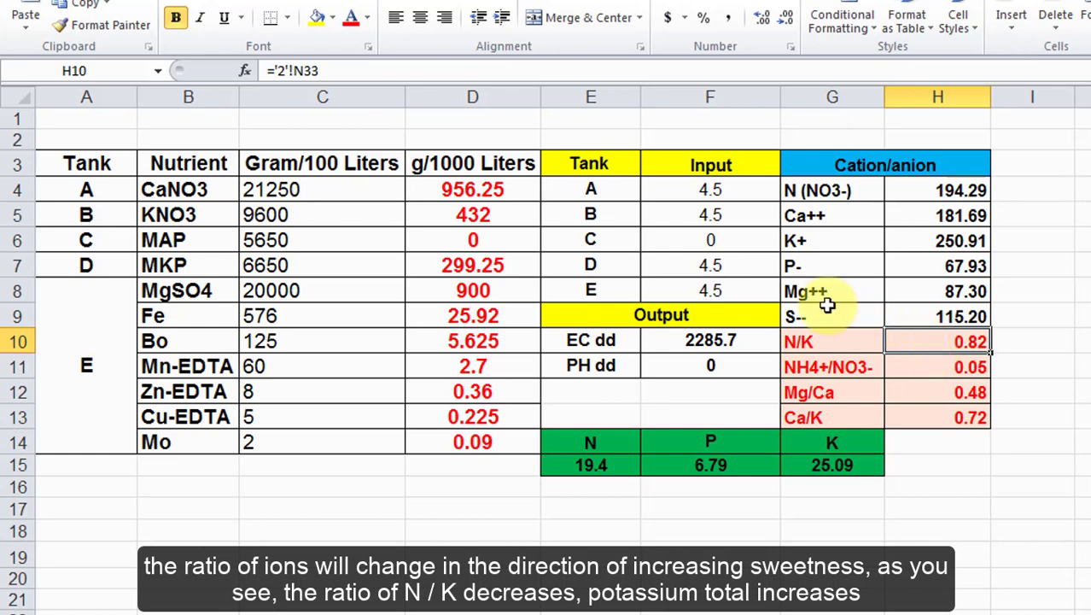
Step: Reset tanks A, D and E to 4
left_click(736, 188)
type("4")
key("Return")
type("4")
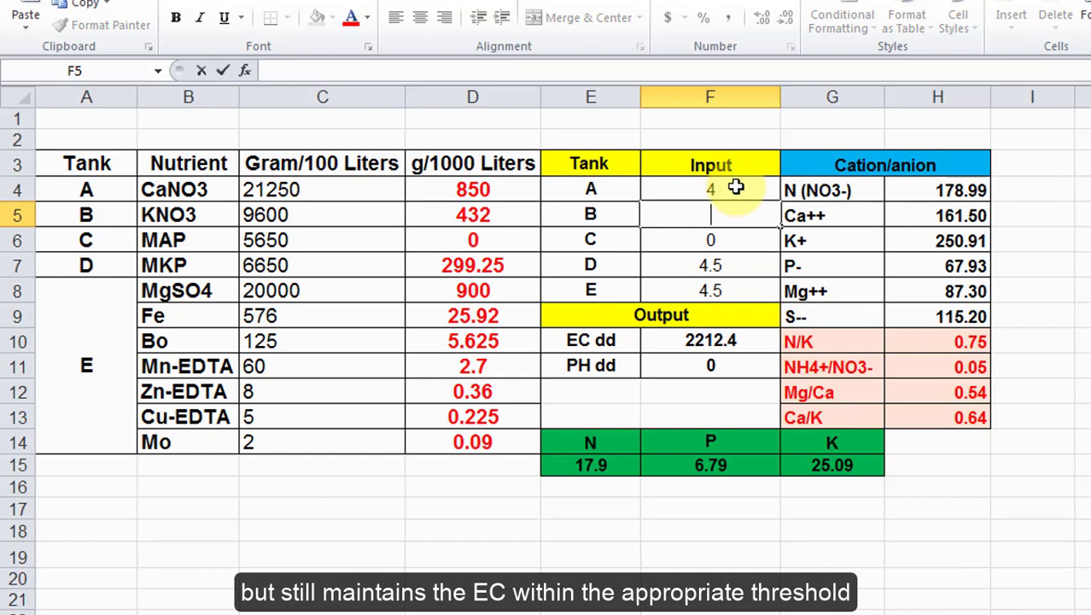
key("Return")
key("Return")
type("4")
key("Return")
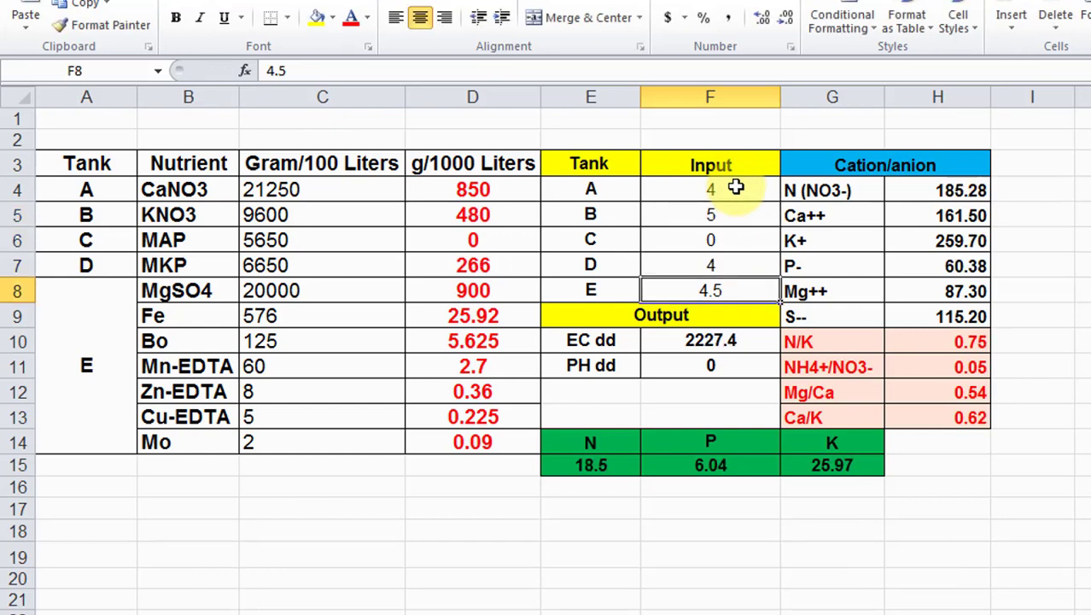
type("4")
Step: Raise tank B to 6, then check K+ reaches 29.64 with N/K 0.70
key("Return")
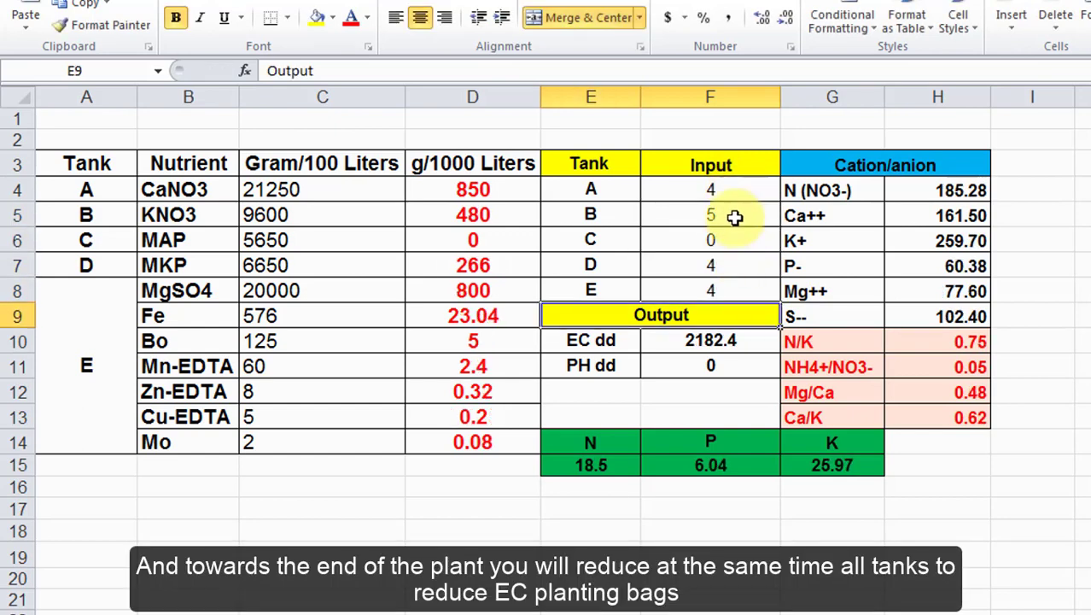
left_click(735, 217)
type("6")
key("Return")
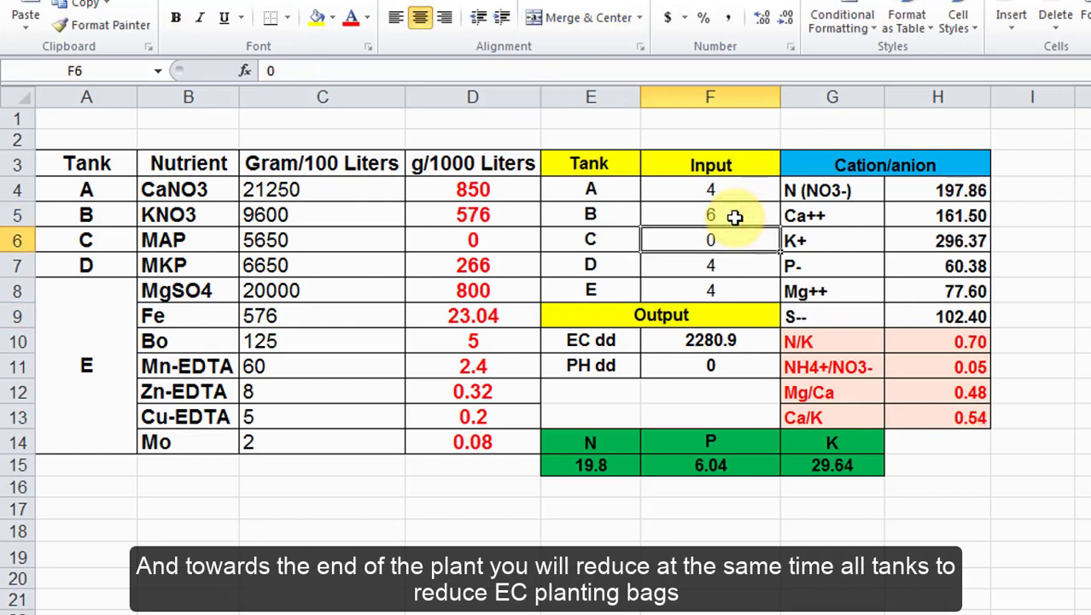
left_click(952, 241)
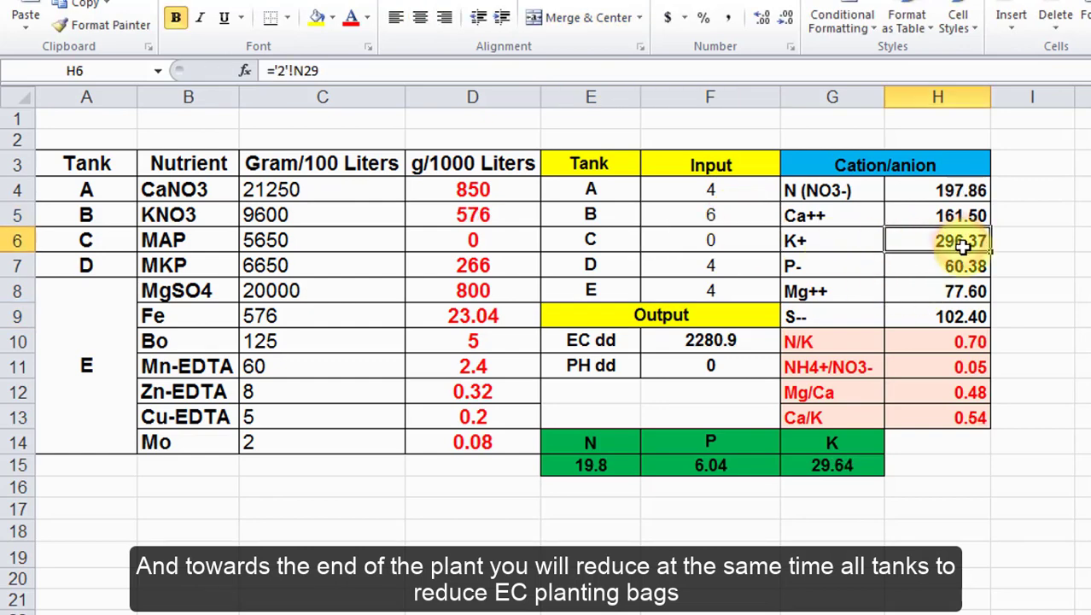
left_click(735, 217)
left_click(950, 245)
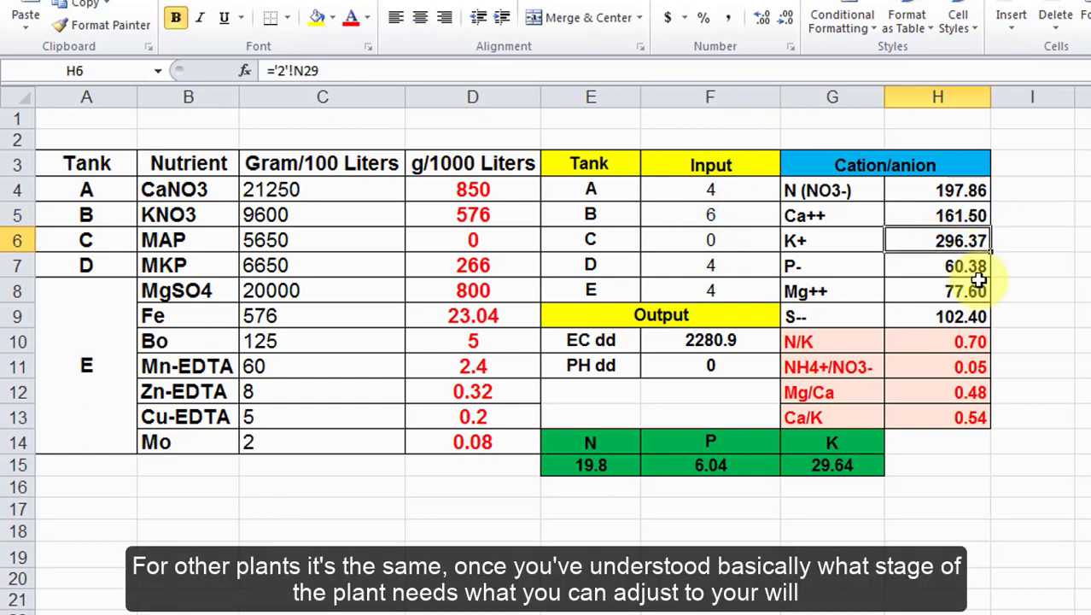
Step: Enter 3, 5, 3, 3 for tanks A, B, D, E; check EC 1877.4, K 24.06, N/K 0.67
left_click(731, 184)
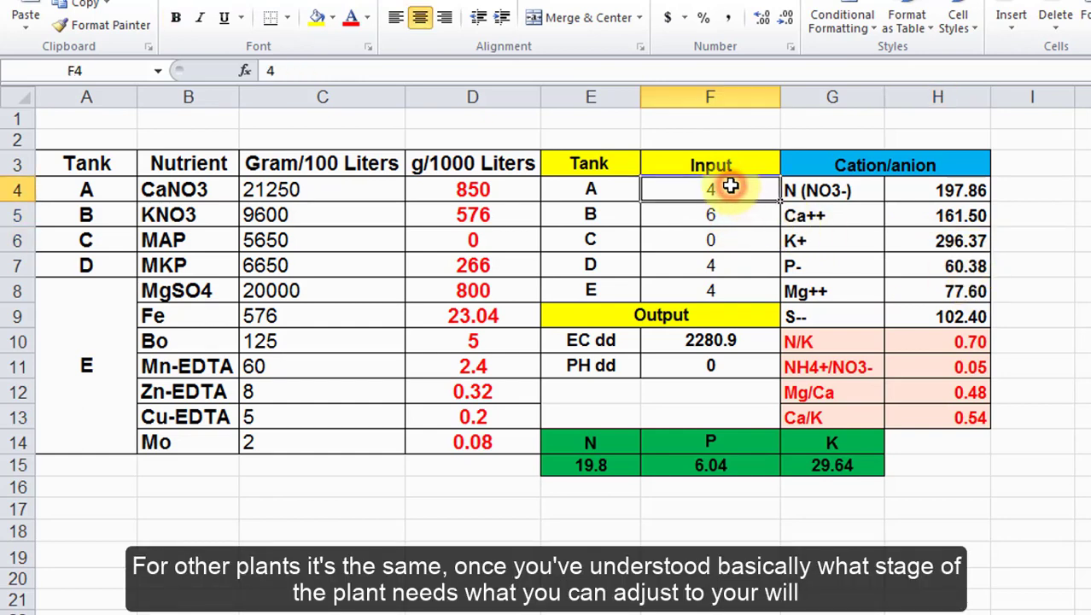
type("3")
key("Return")
type("5")
key("Return")
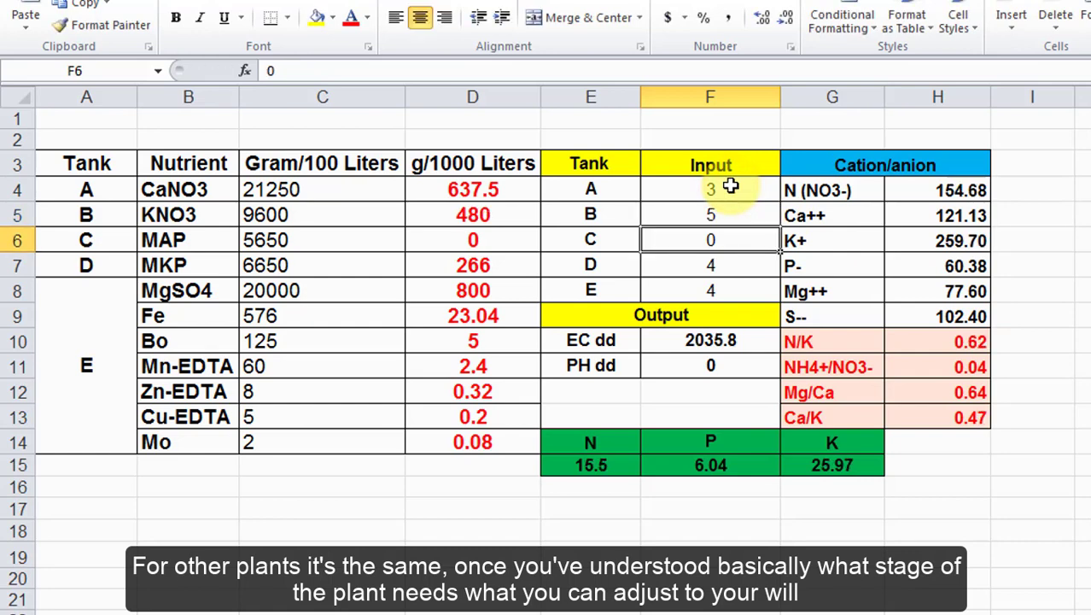
key("Return")
type("3")
key("Return")
type("3")
key("Return")
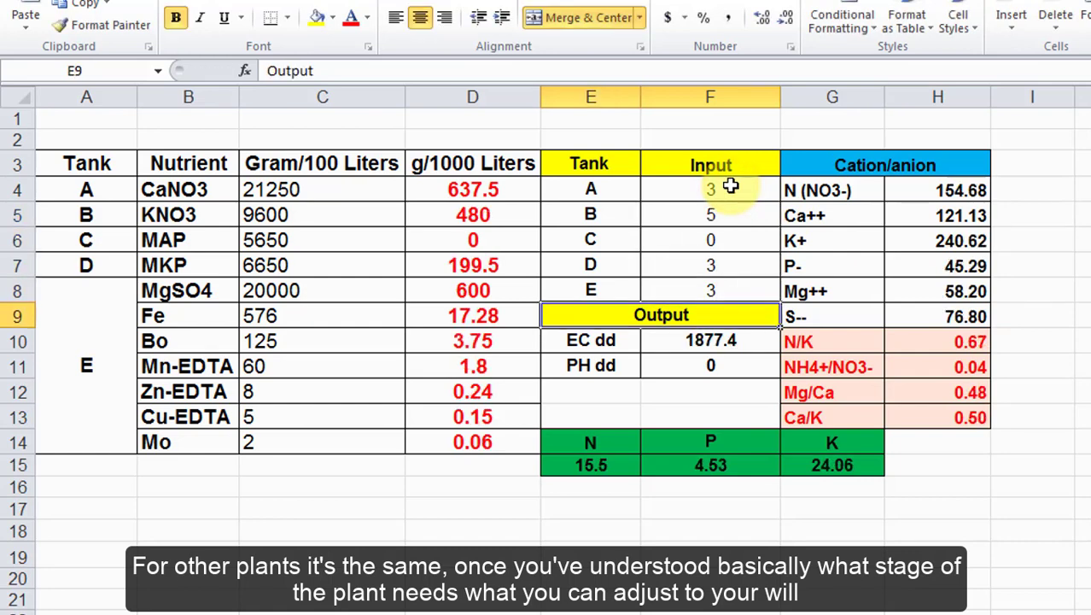
left_click(744, 342)
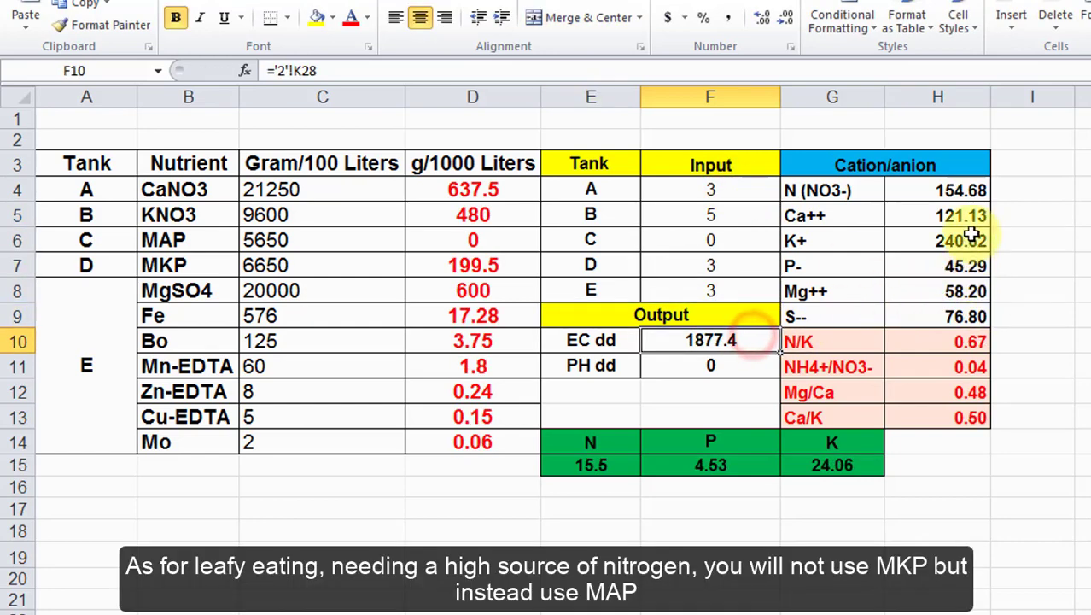
left_click(974, 240)
left_click(969, 341)
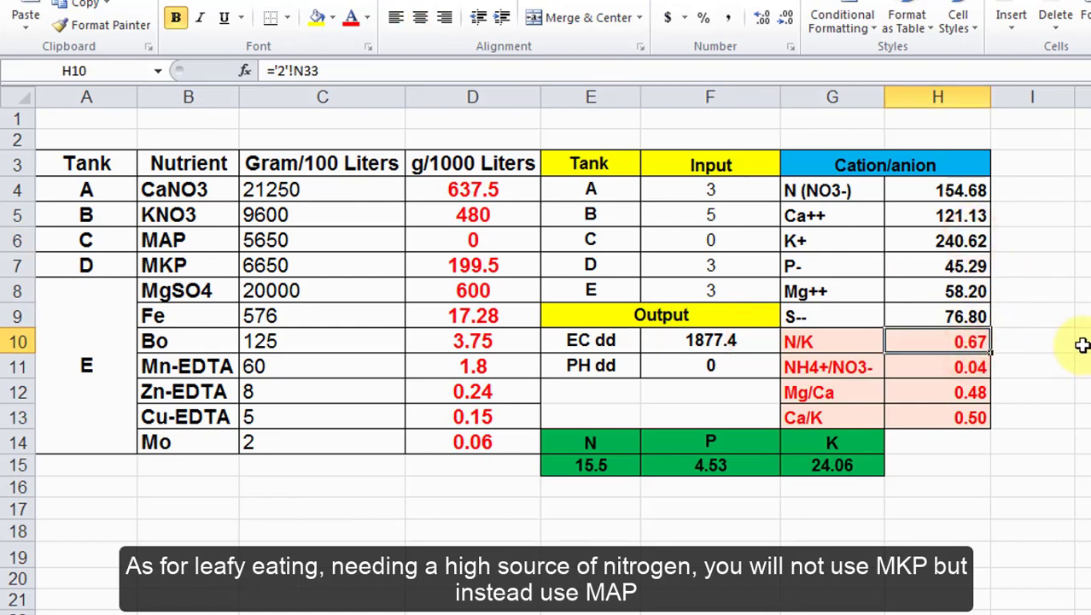
Step: Set tanks A, B and the MAP tank C to 4
left_click(1052, 384)
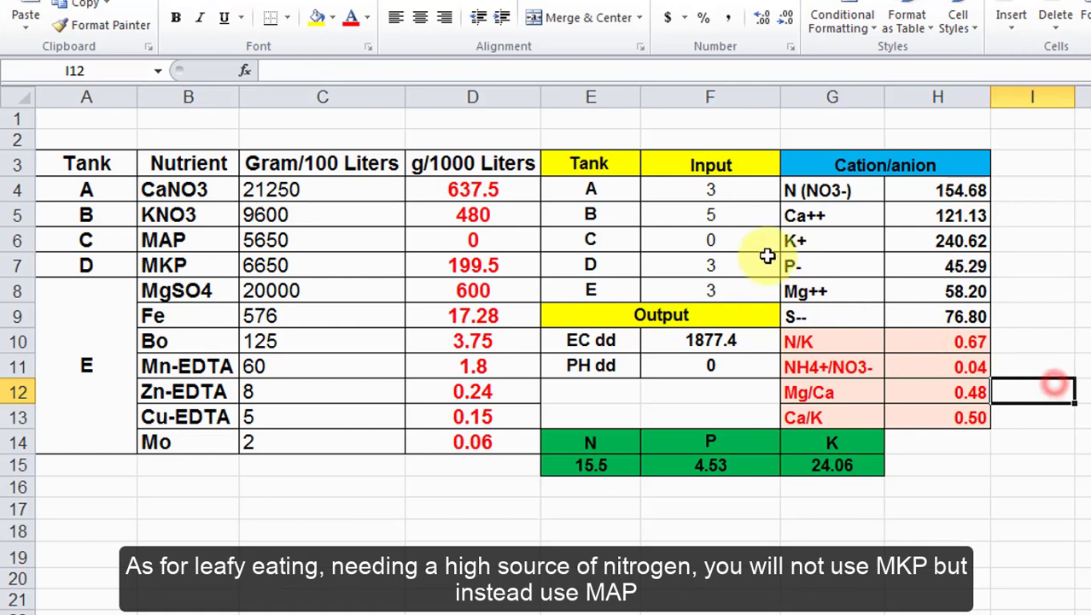
left_click(733, 193)
type("4")
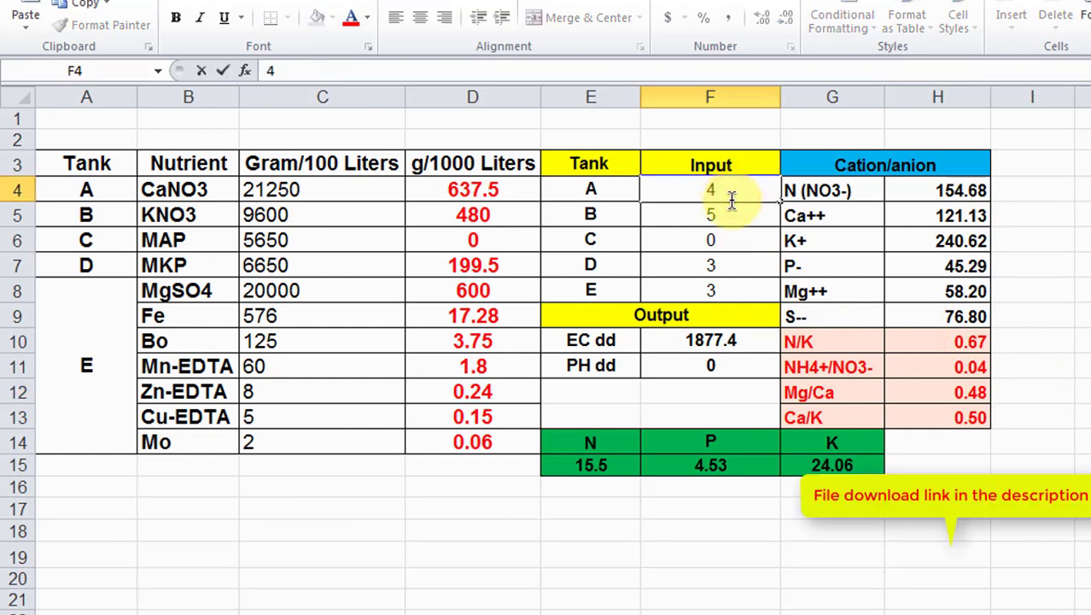
left_click(727, 213)
type("4")
key("Return")
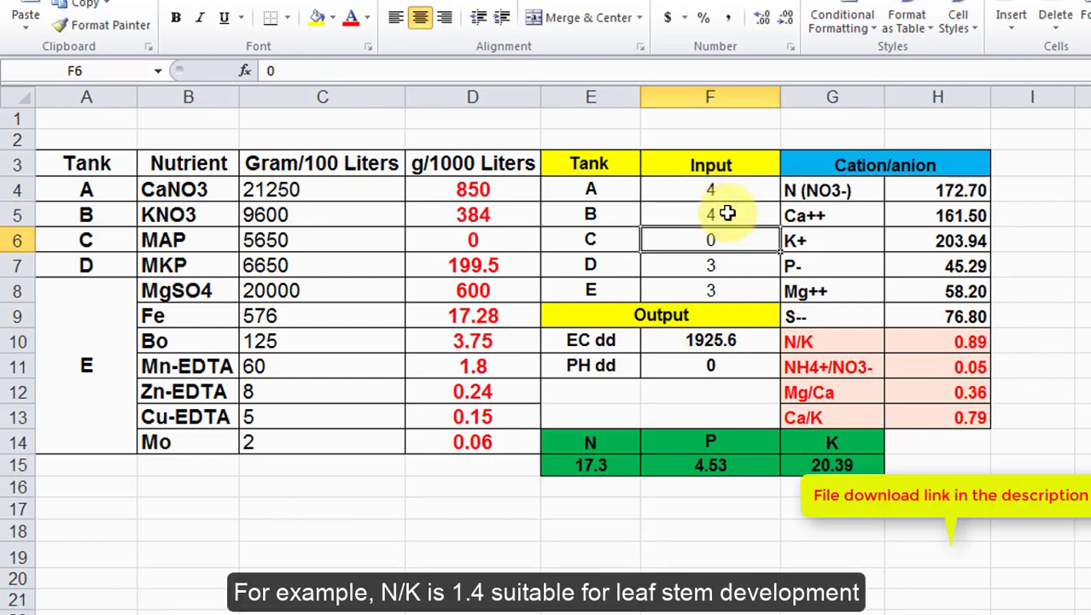
type("4")
key("Return")
Step: Drop tank D to 0, set tank E to 4, and check EC 1986.8 and N/K 1.43
type("0")
key("Return")
type("4")
key("Return")
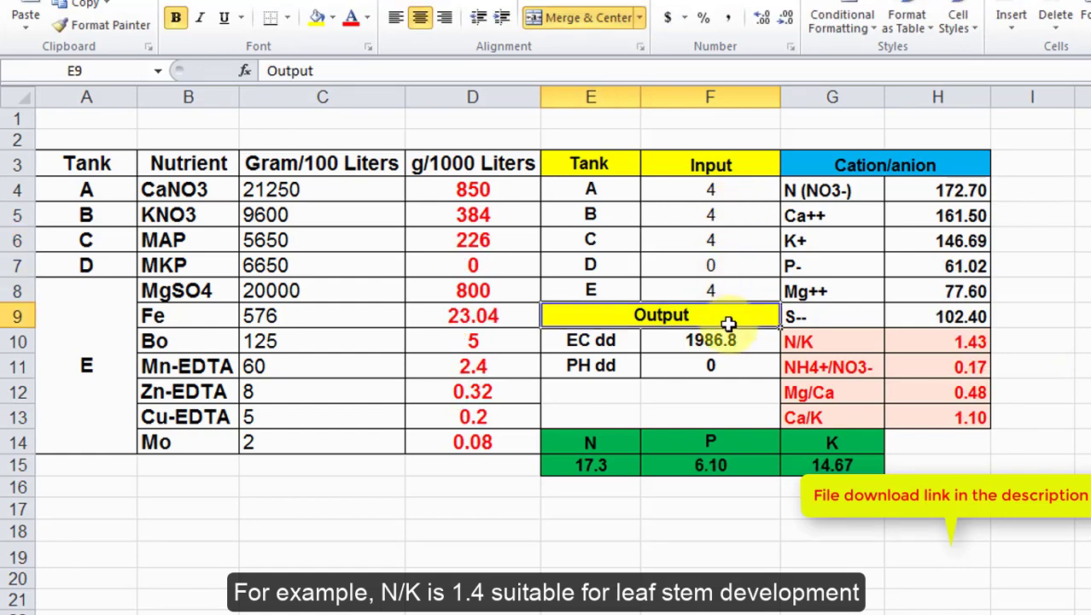
left_click(760, 332)
left_click(972, 267)
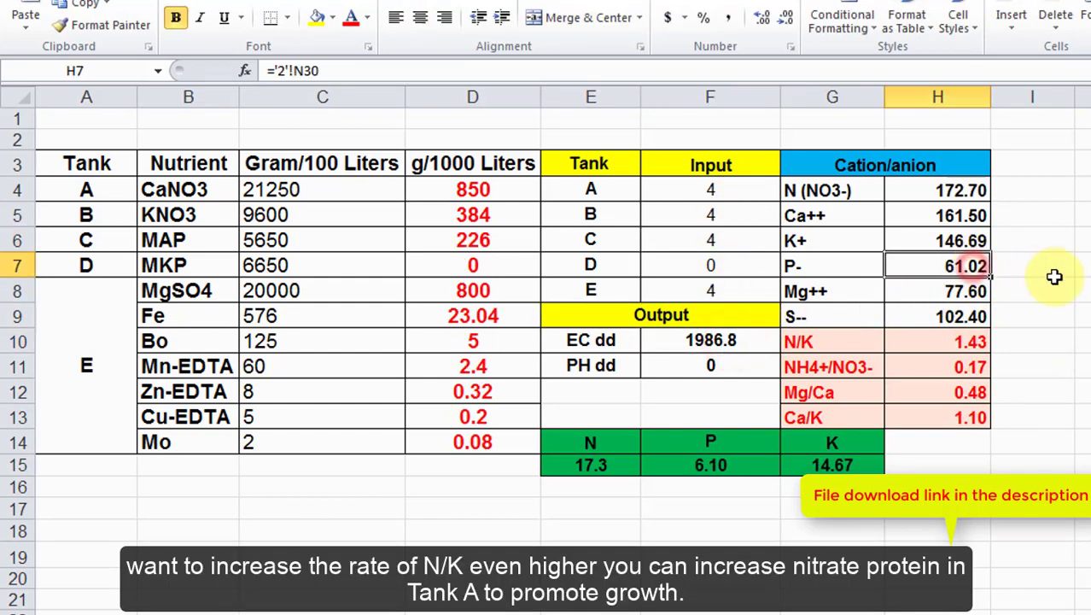
left_click(1054, 276)
left_click(970, 341)
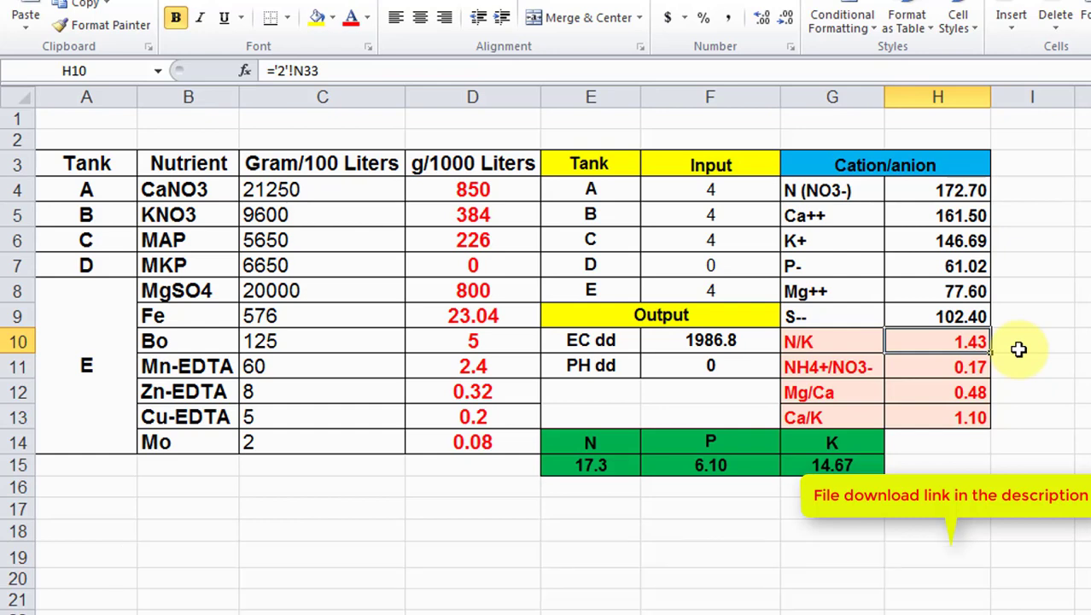
Step: Enter 5 as tank A's input in cell F4
left_click(712, 188)
type("5")
key("Return")
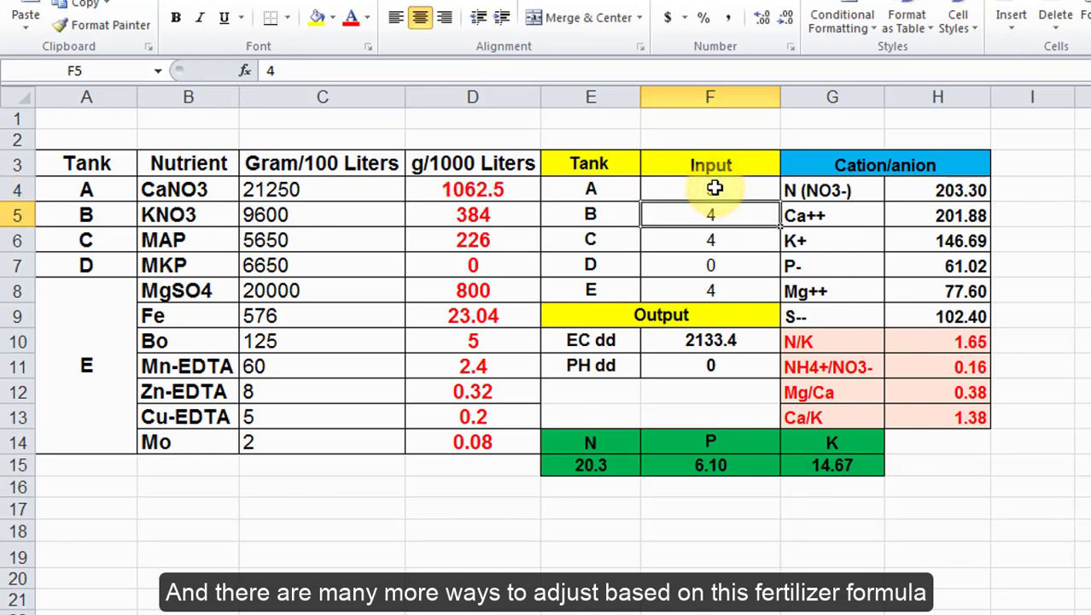
Step: Review the recalculated results: nitrate N at 203.30, N/K at 1.65 and EC at 2133.4
left_click(928, 190)
left_click(731, 188)
left_click(940, 192)
left_click(1079, 191)
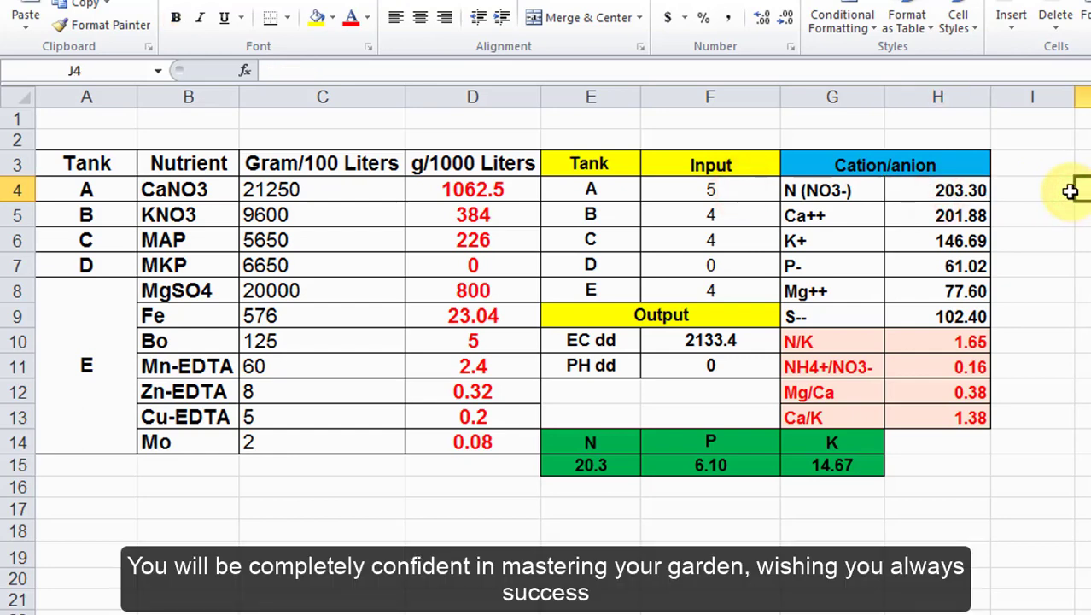